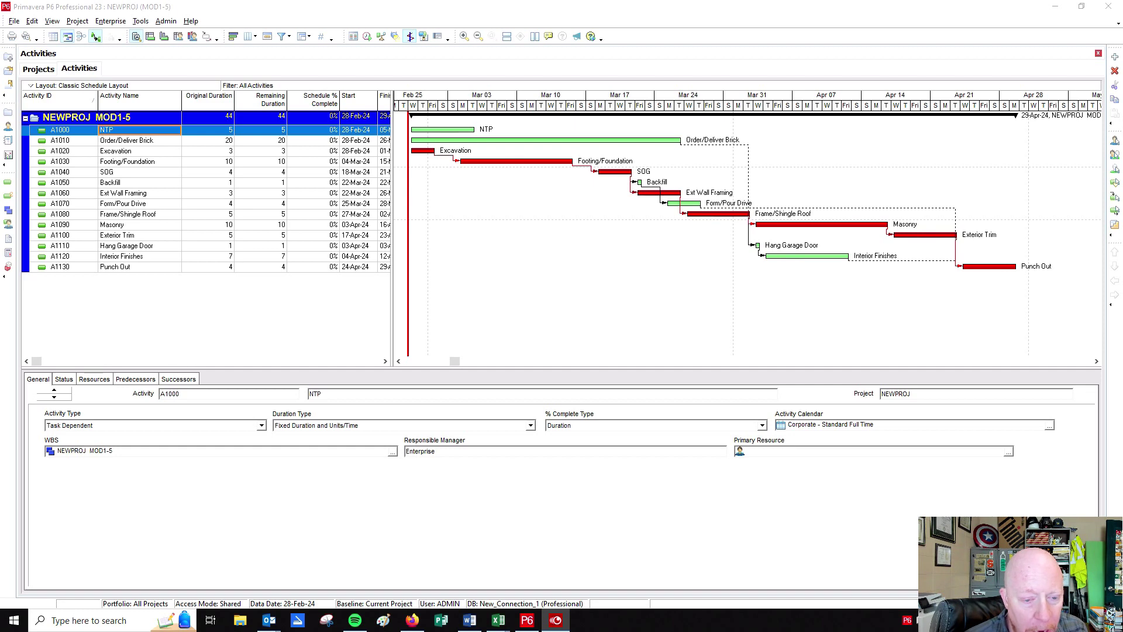
# Switch to the Word assignment listing the garage project's activity sequence.
pyautogui.click(477, 623)
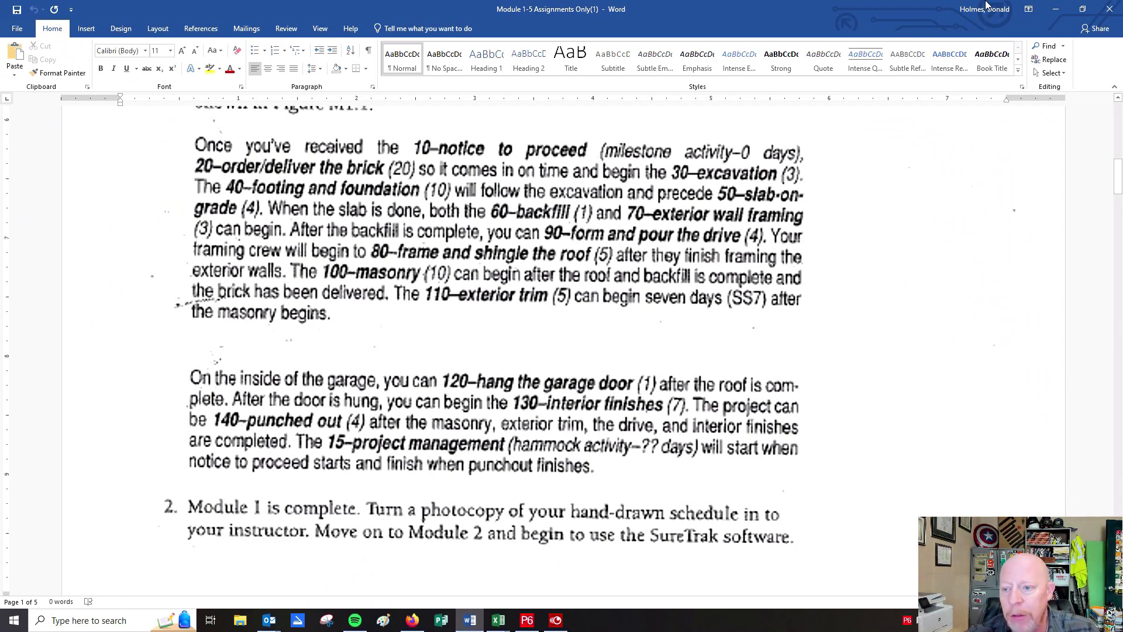
# Bring the NEWPROJ MOD1-5 schedule in Primavera P6 back to the front.
pyautogui.click(528, 621)
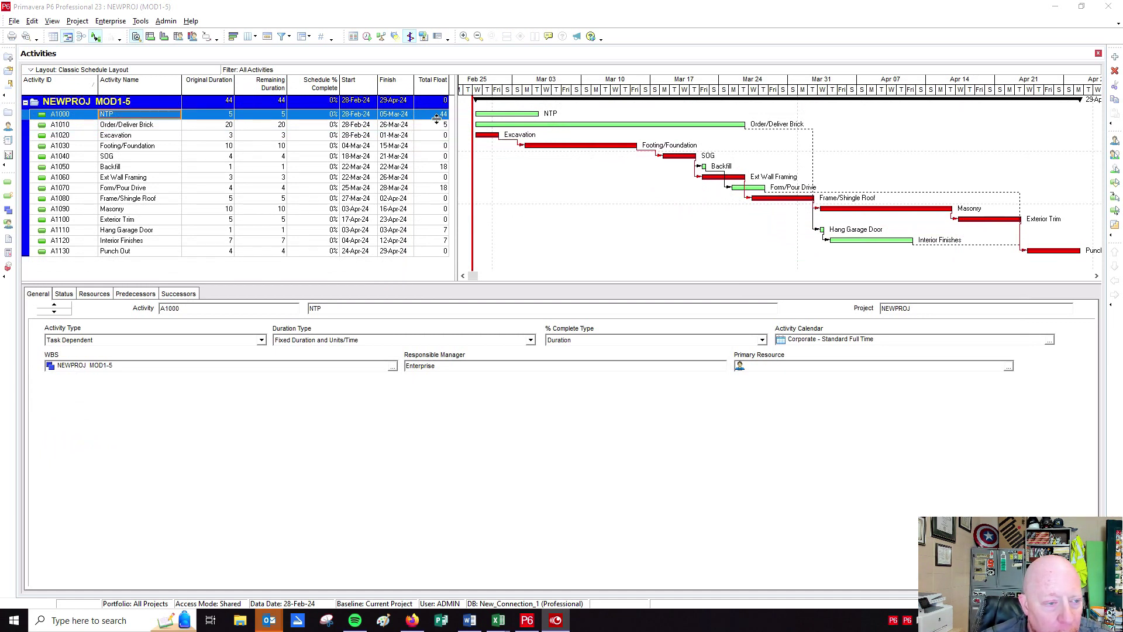
# Recheck the assignment text in Word and return to the P6 schedule.
pyautogui.click(37, 294)
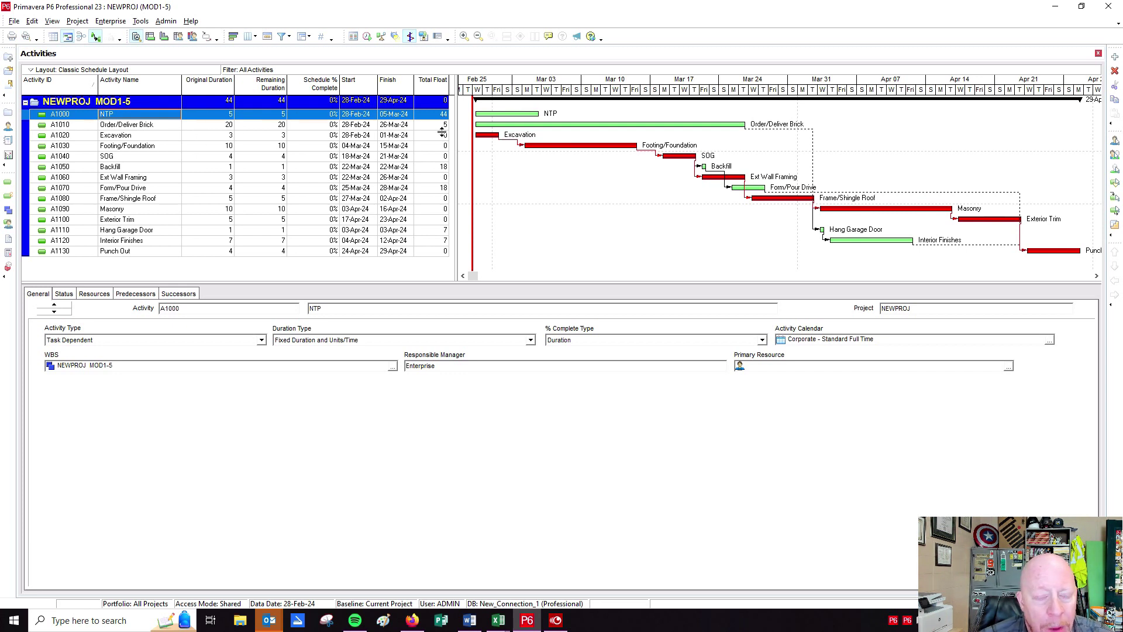
pyautogui.click(470, 620)
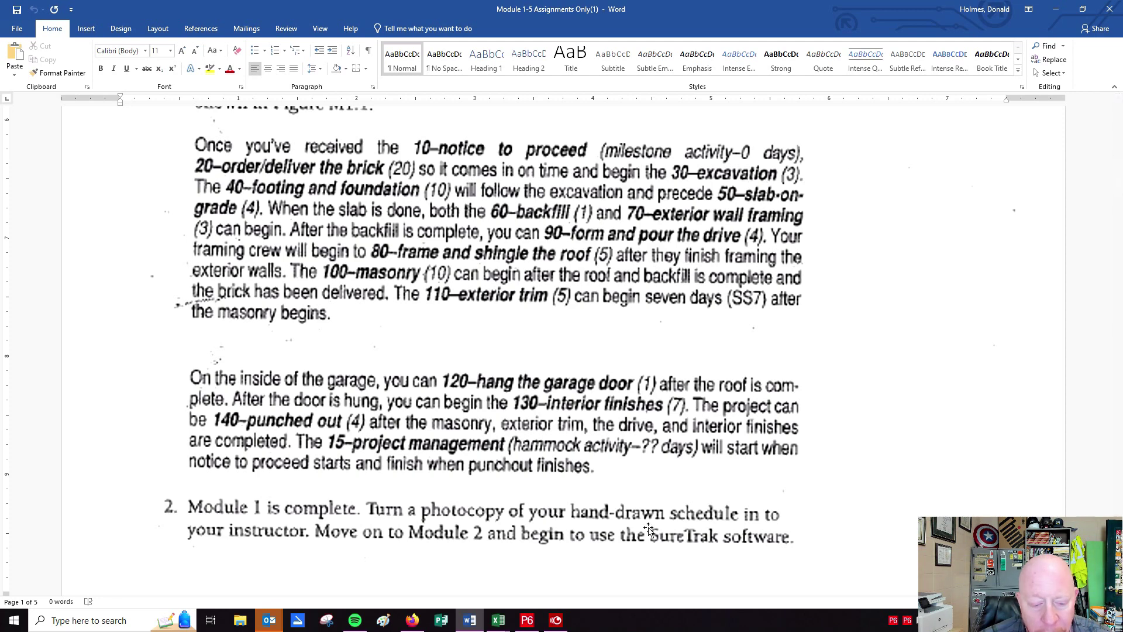
pyautogui.click(525, 621)
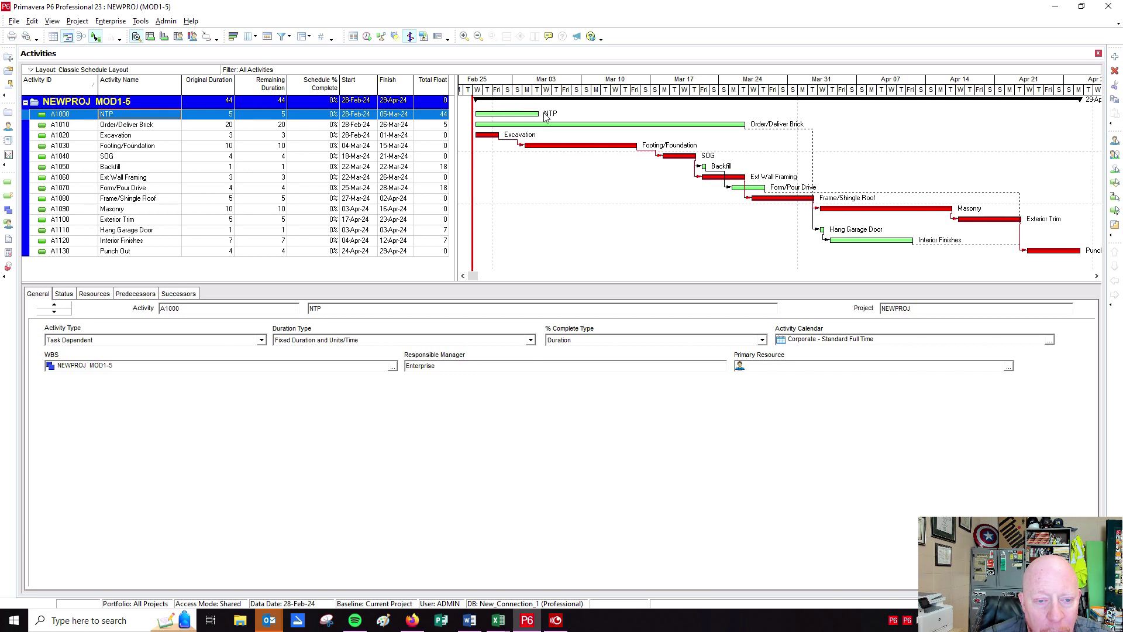
# Link NTP finish-to-start to both Order/Deliver Brick and Excavation in the Gantt chart.
pyautogui.moveTo(549, 117); pyautogui.dragTo(490, 126)
pyautogui.moveTo(537, 114); pyautogui.dragTo(526, 146)
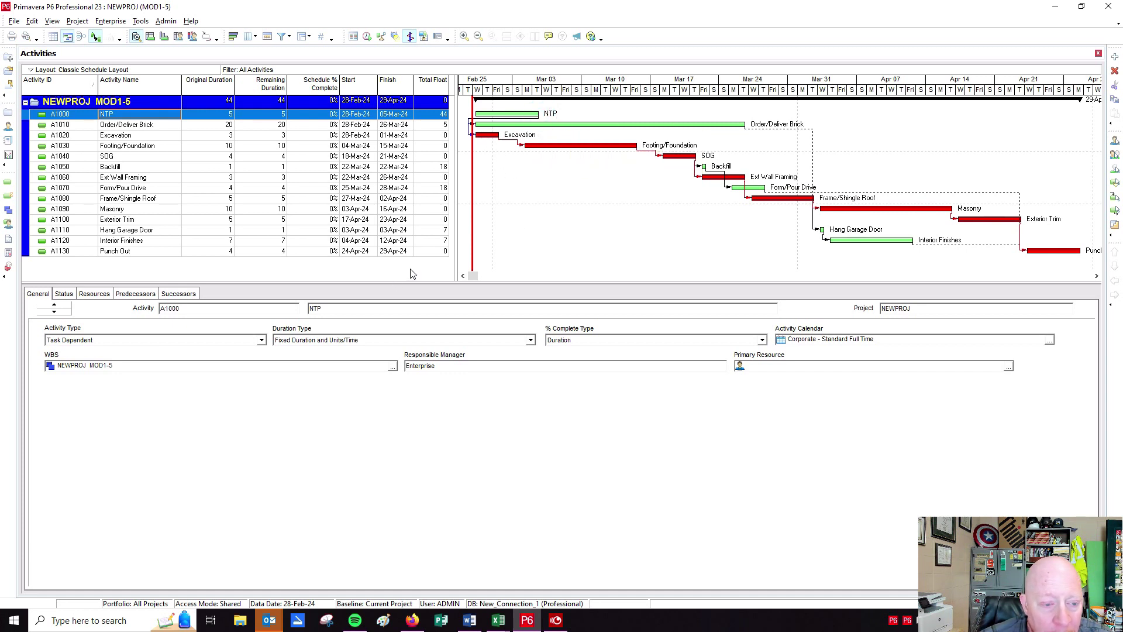
pyautogui.click(138, 137)
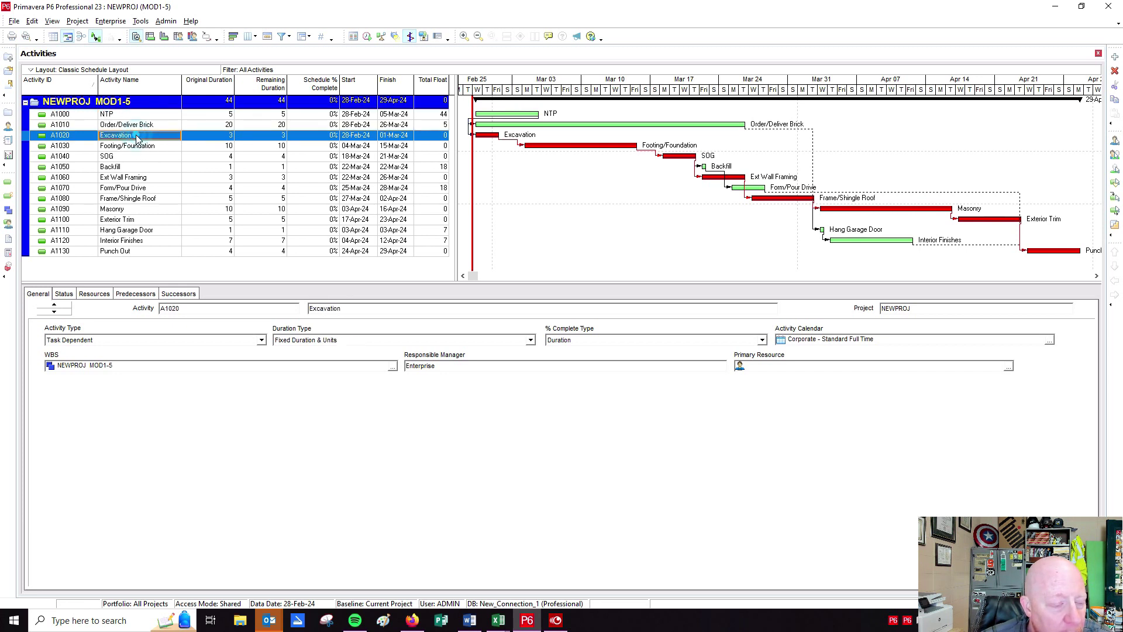
pyautogui.click(136, 295)
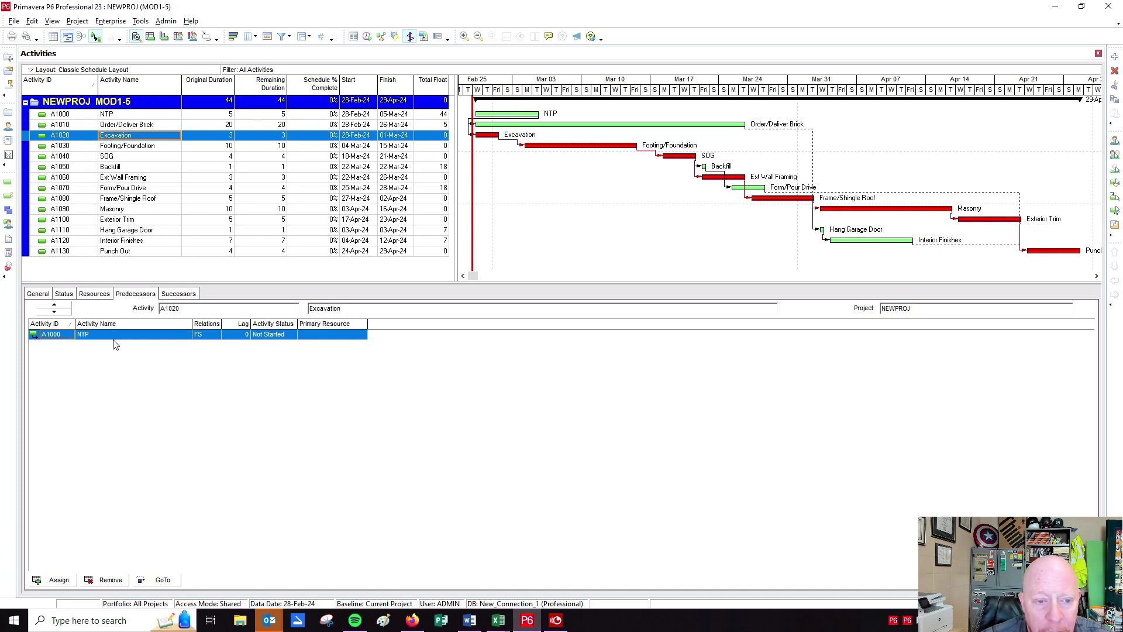
pyautogui.click(155, 125)
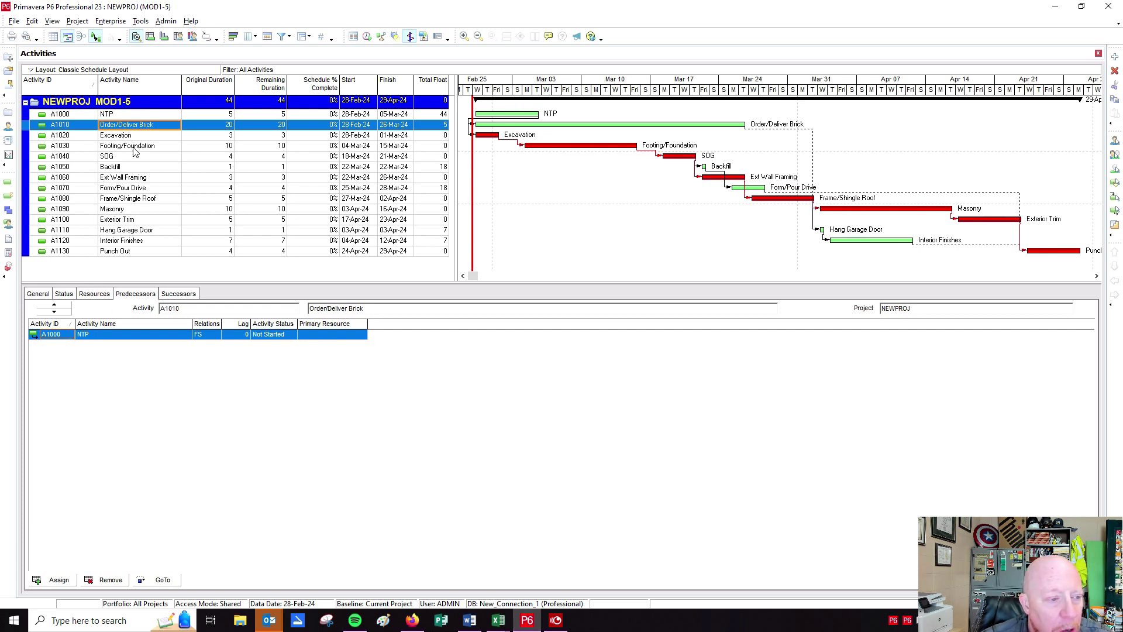
pyautogui.click(121, 115)
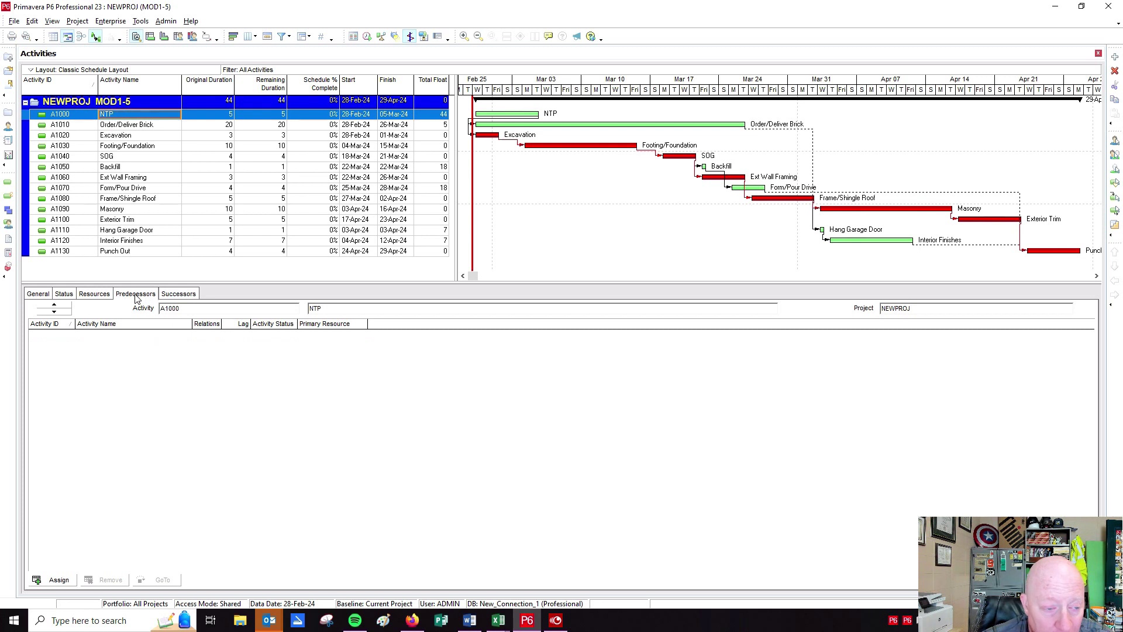
pyautogui.click(179, 294)
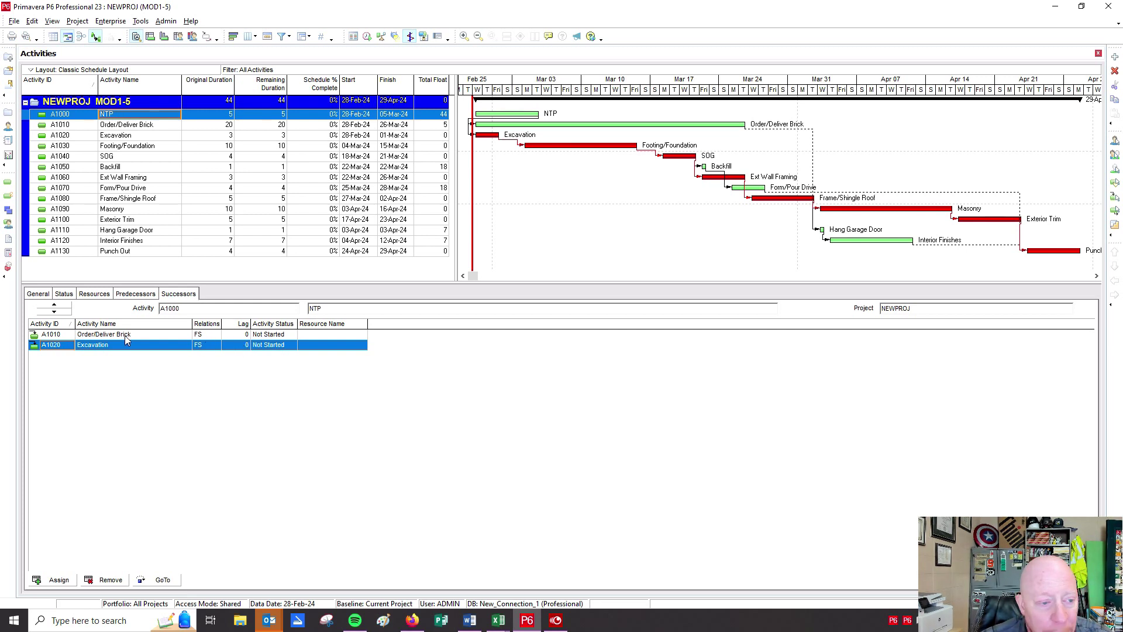
pyautogui.click(39, 294)
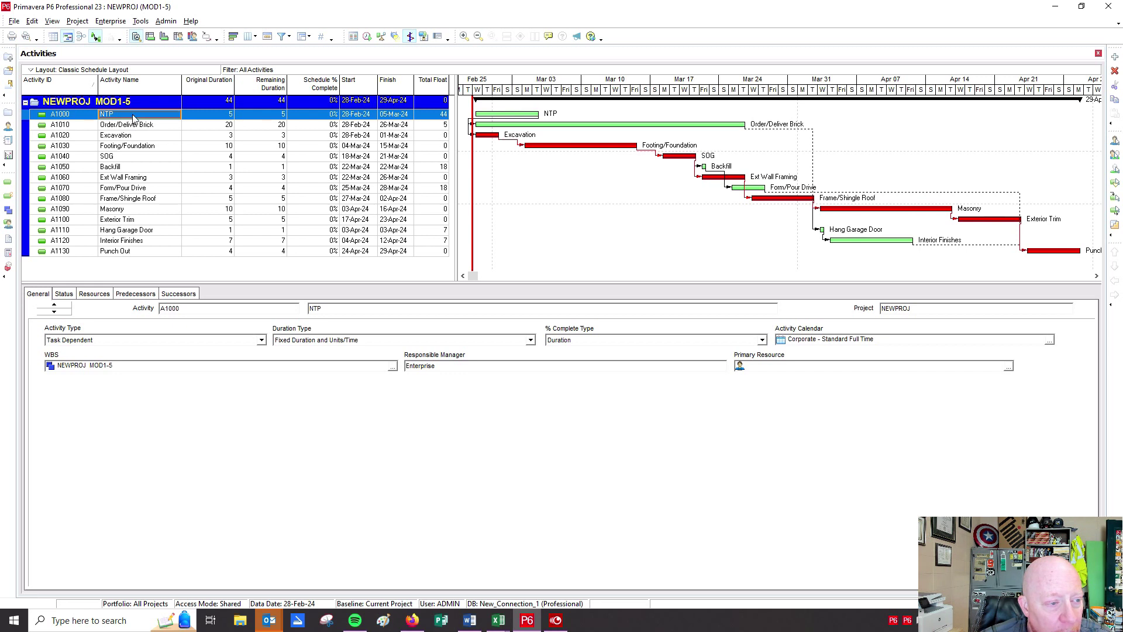
# Make NTP a Start Milestone and display Masonry's predecessors.
pyautogui.click(261, 339)
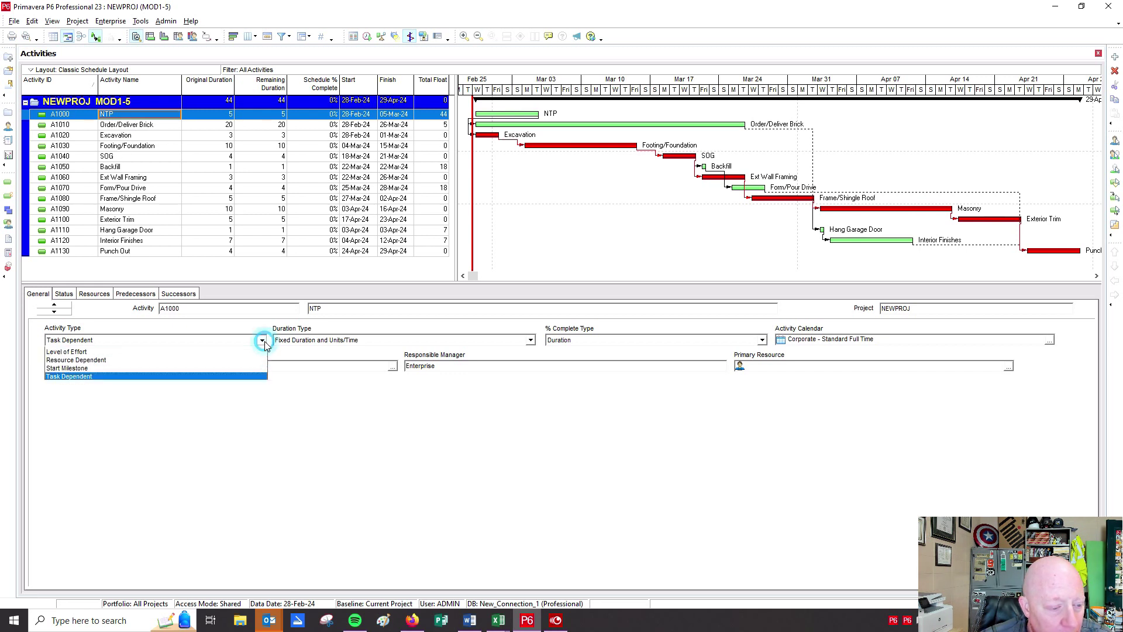
pyautogui.click(99, 375)
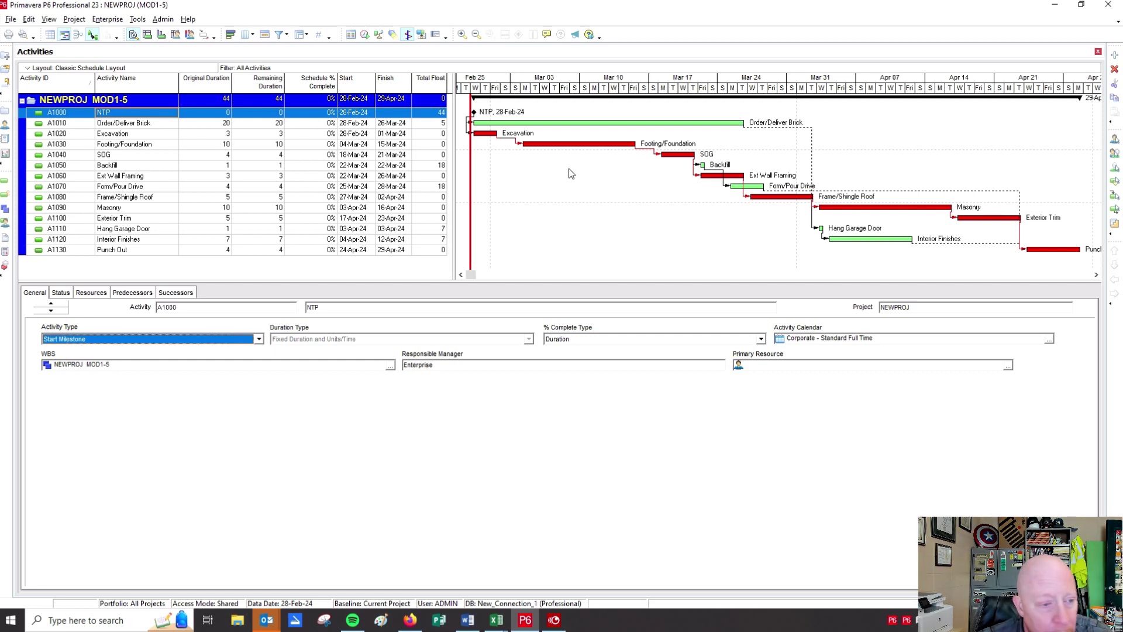
pyautogui.click(121, 209)
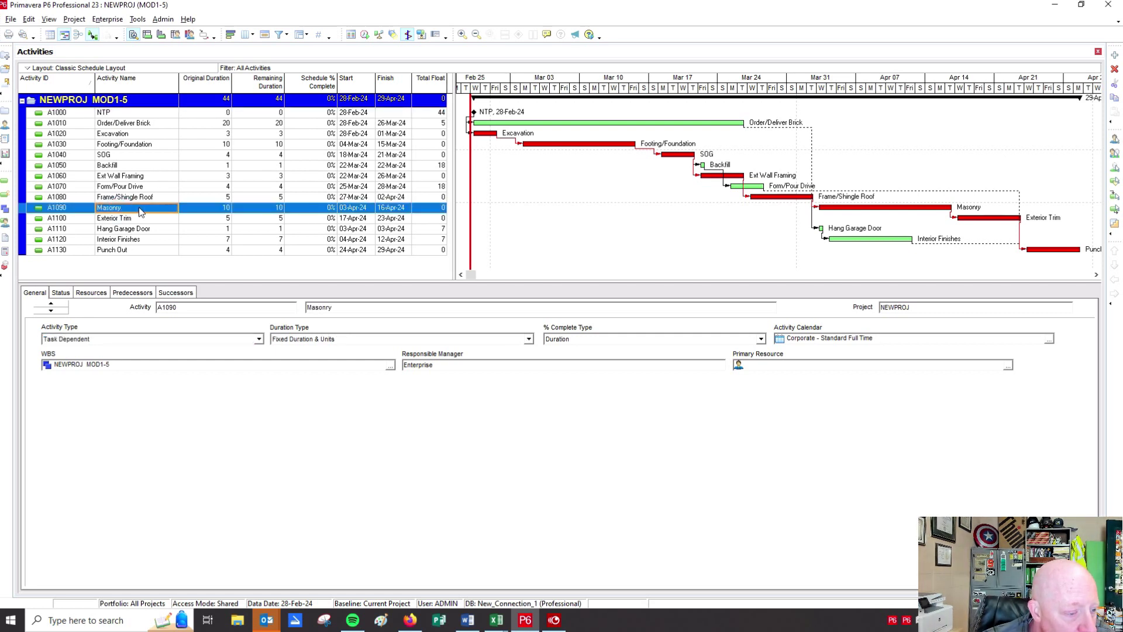
pyautogui.click(133, 293)
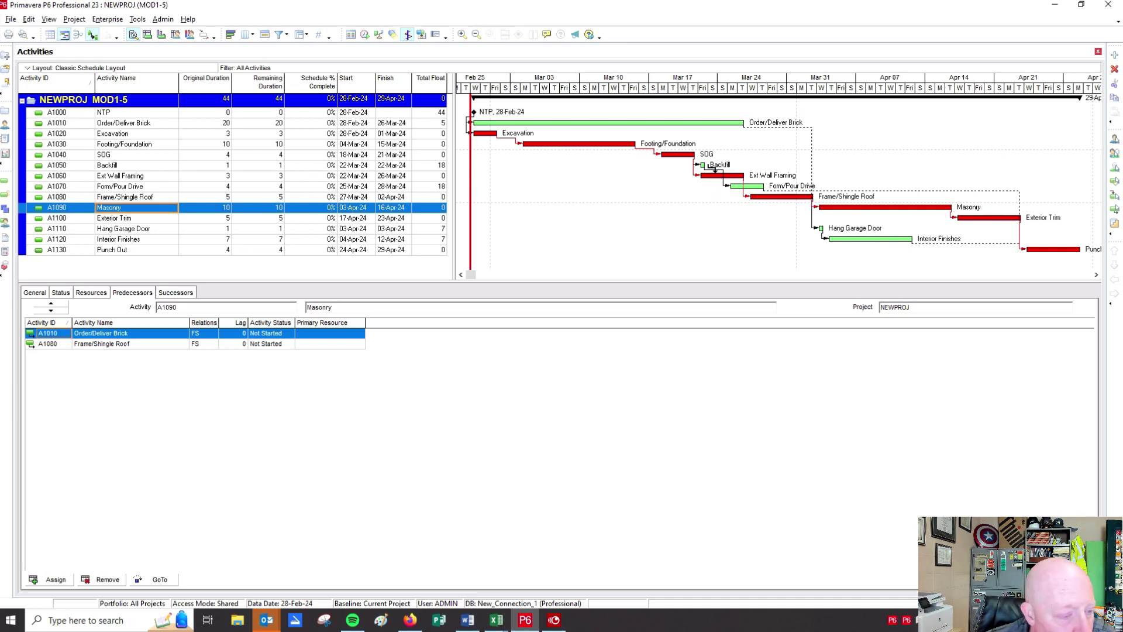
# Compare Backfill's successors and predecessors, recheck Masonry's predecessors, and open the Schedule dialog.
pyautogui.click(715, 169)
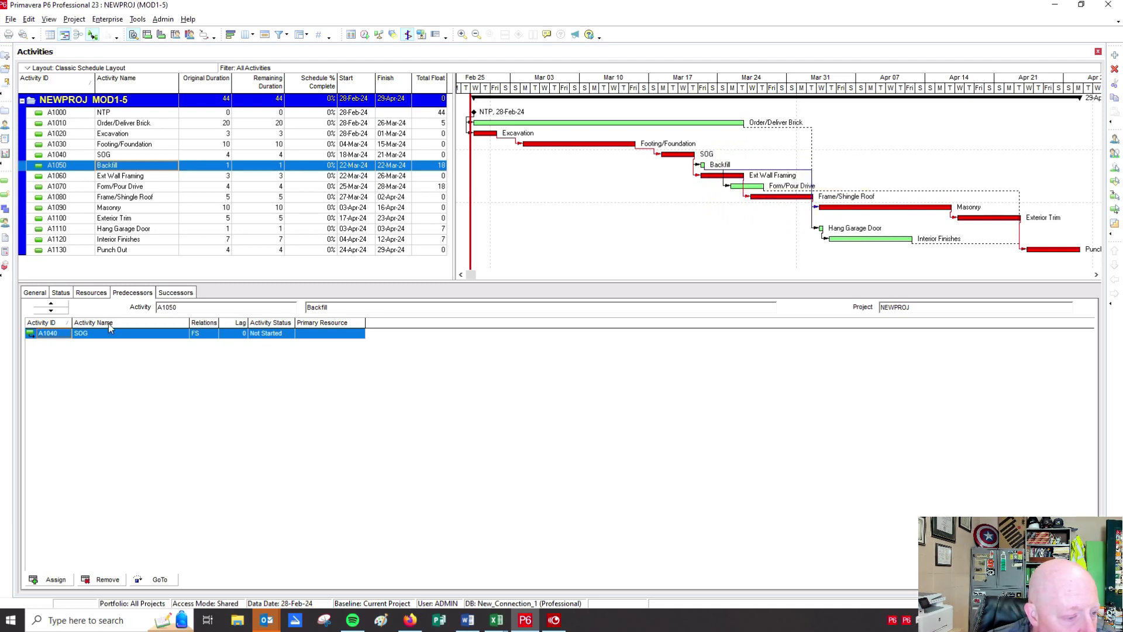
pyautogui.click(170, 293)
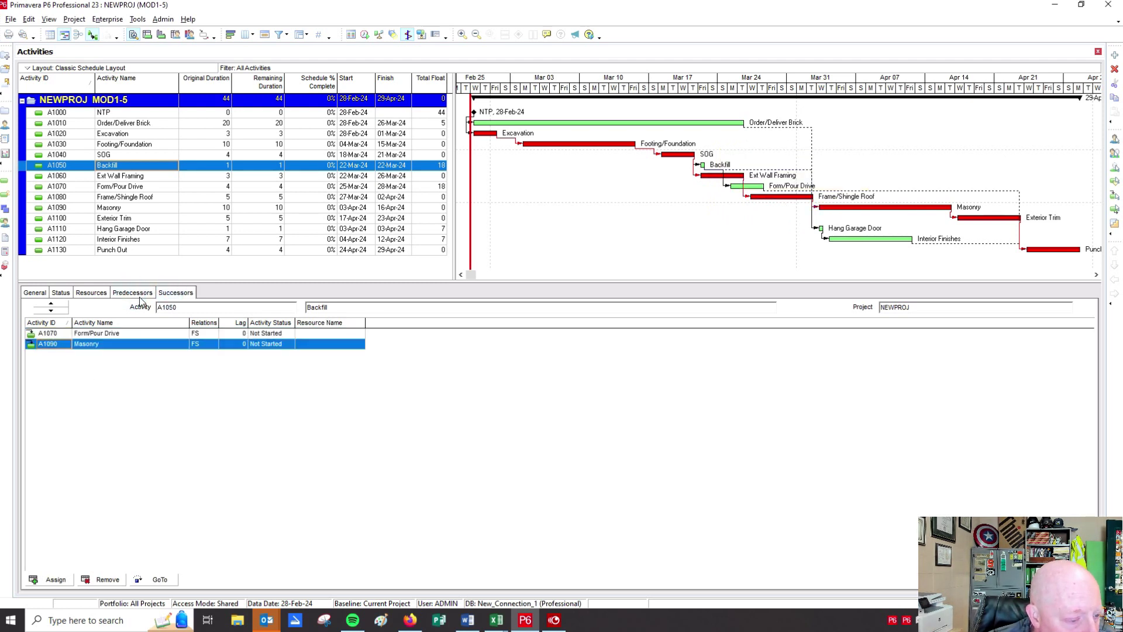
pyautogui.click(132, 292)
pyautogui.click(173, 295)
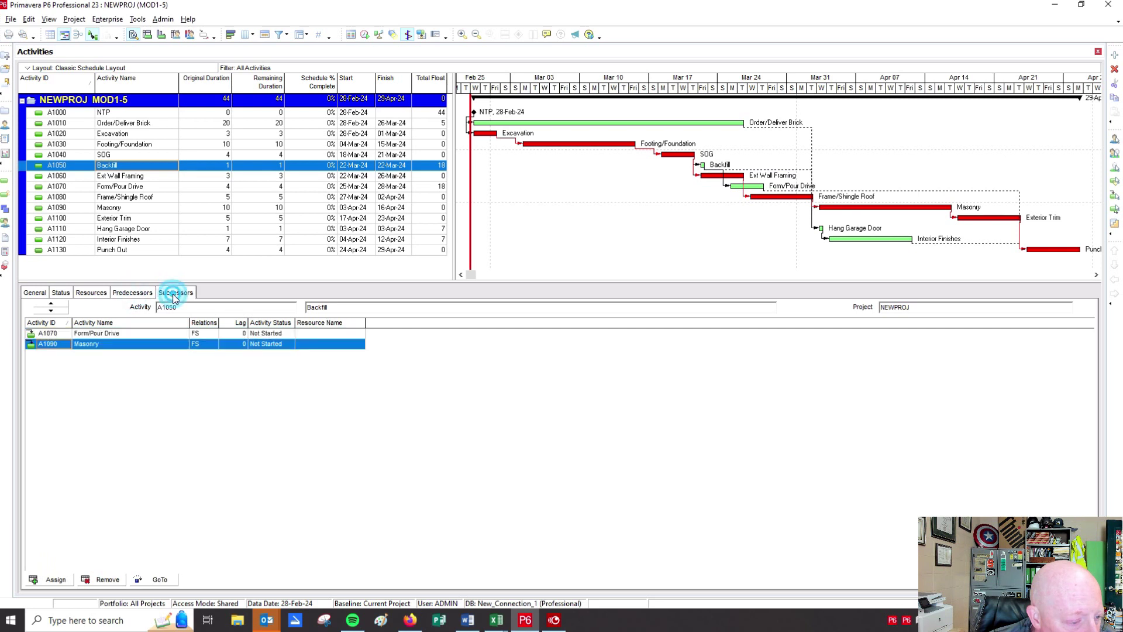
pyautogui.click(139, 294)
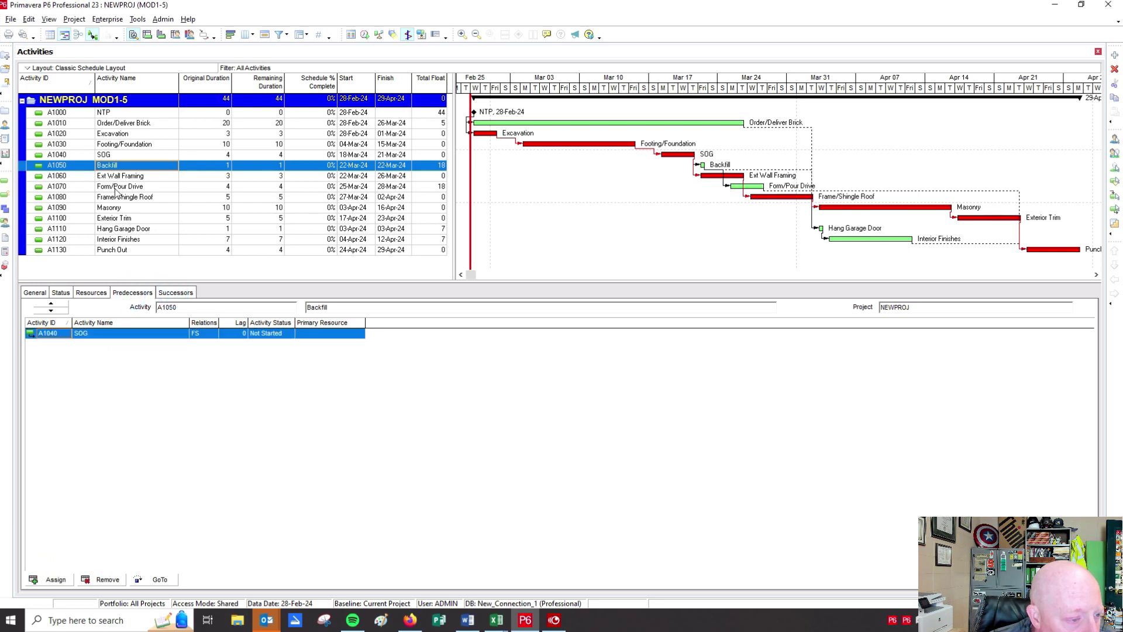
pyautogui.click(116, 207)
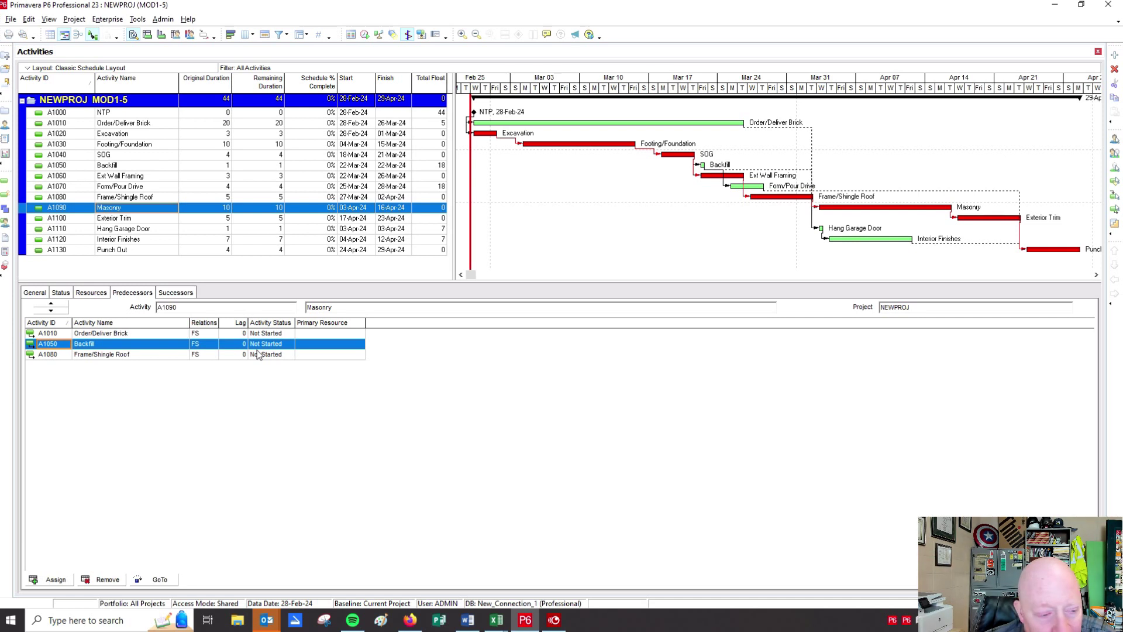
pyautogui.click(365, 35)
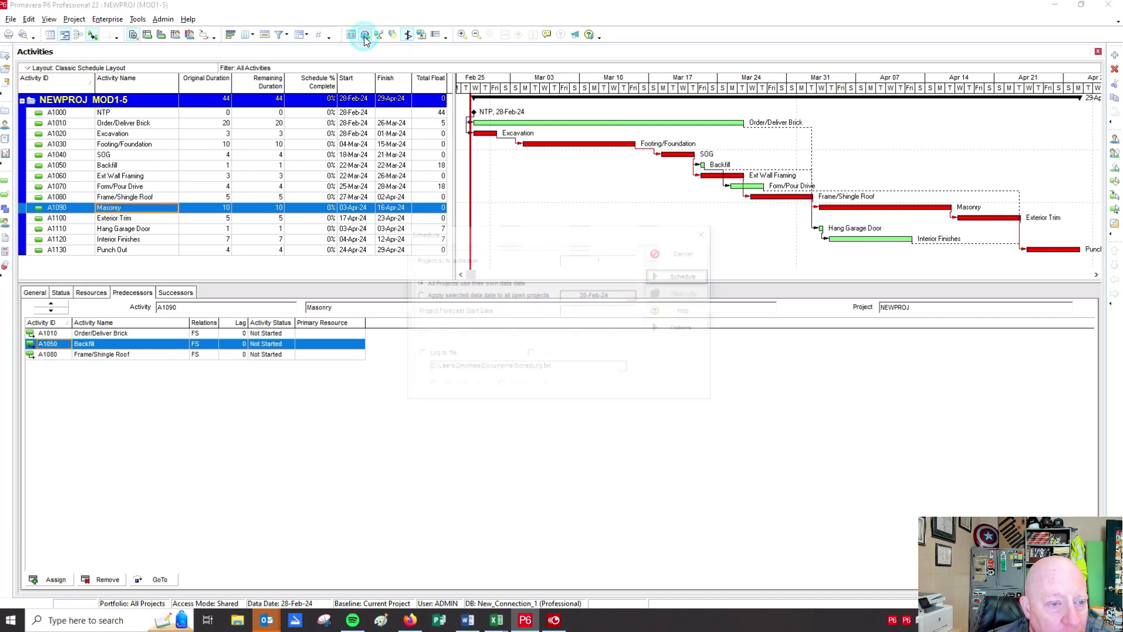
# Reschedule the project, then show Punch Out's predecessors: Form/Pour Drive, Exterior Trim, Interior Finishes.
pyautogui.click(678, 279)
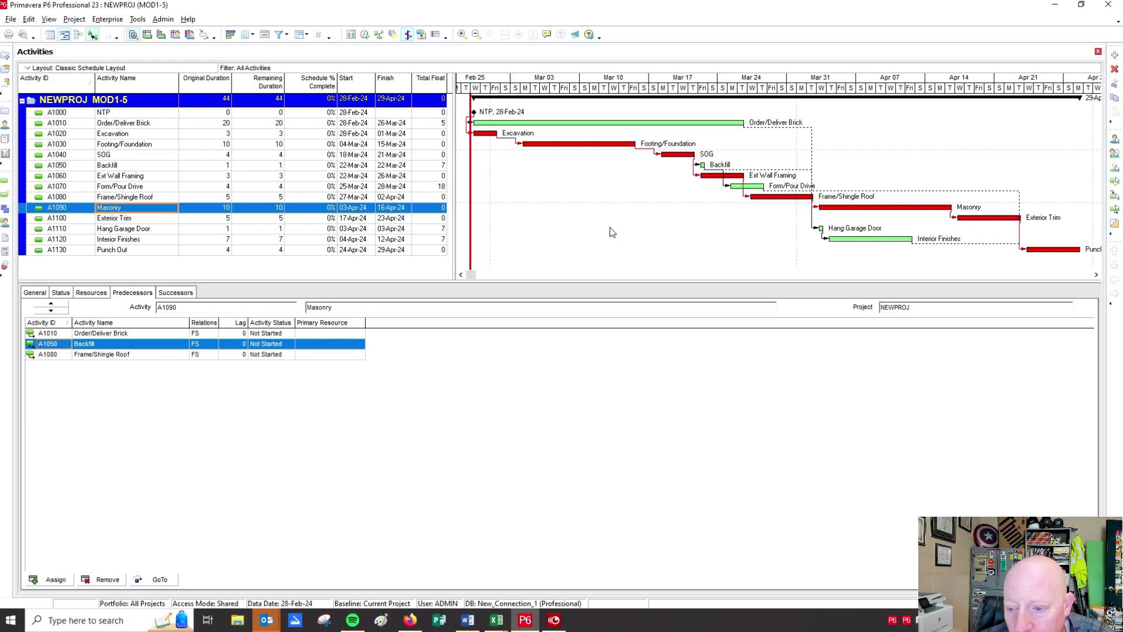
pyautogui.click(135, 250)
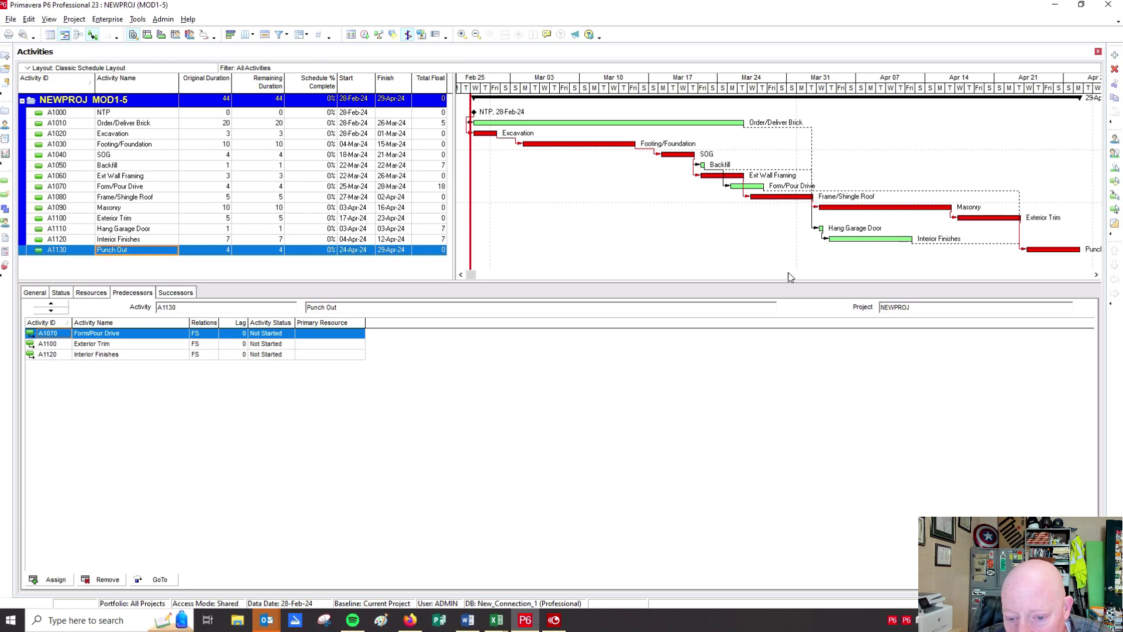
# Link Masonry finish-to-start to Punch Out and confirm it in Punch Out's predecessors.
pyautogui.moveTo(783, 89); pyautogui.dragTo(746, 93)
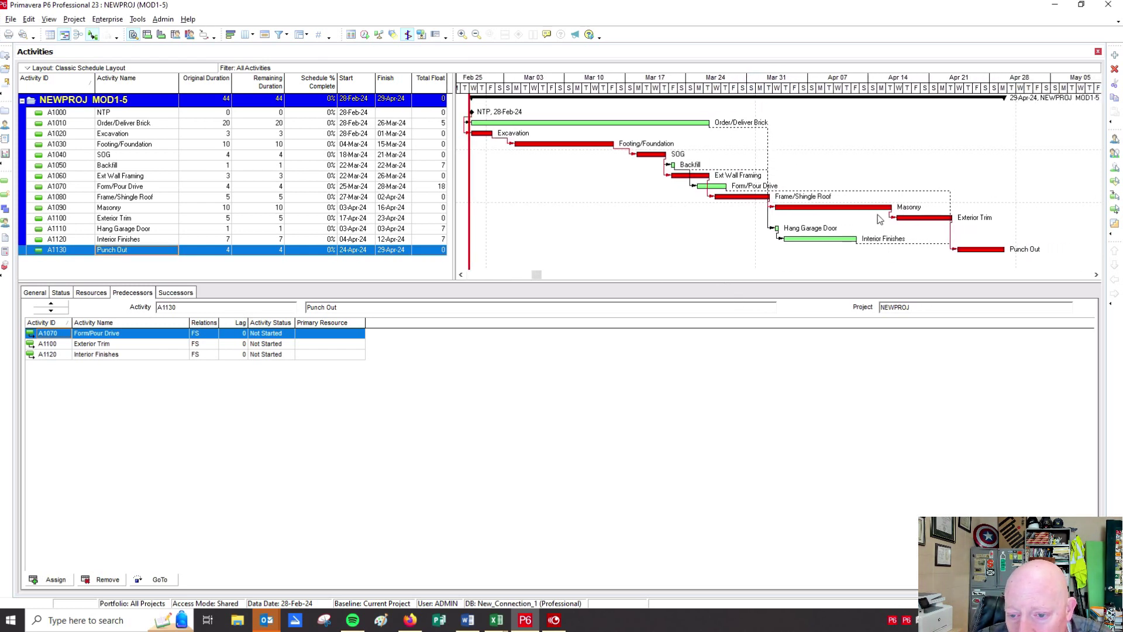
pyautogui.moveTo(899, 212); pyautogui.dragTo(970, 258)
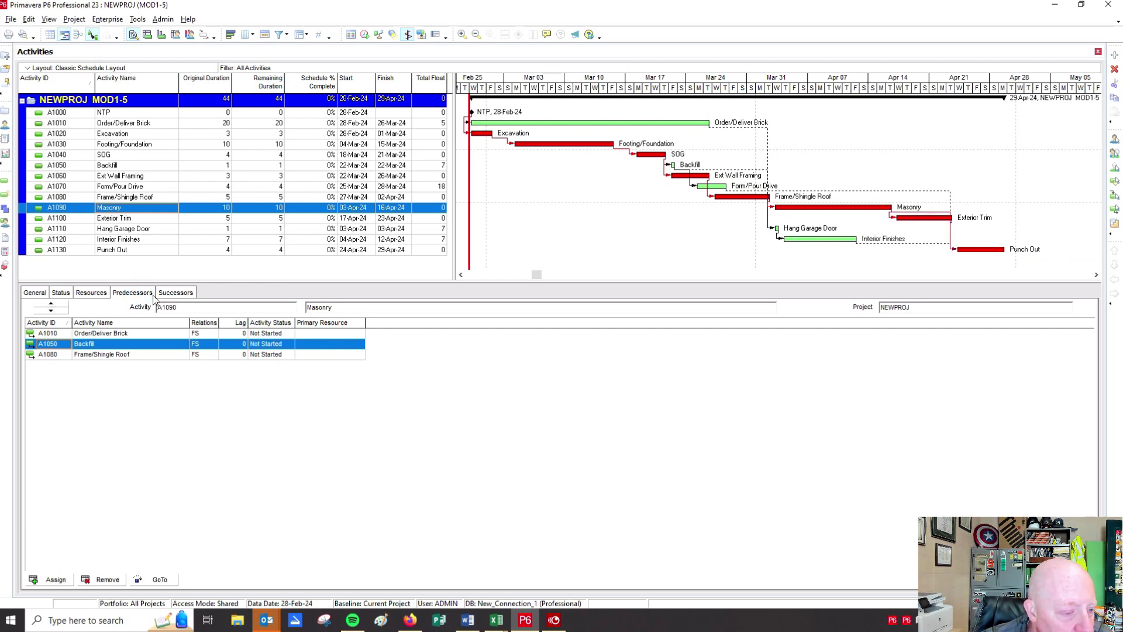
pyautogui.click(175, 293)
pyautogui.click(132, 292)
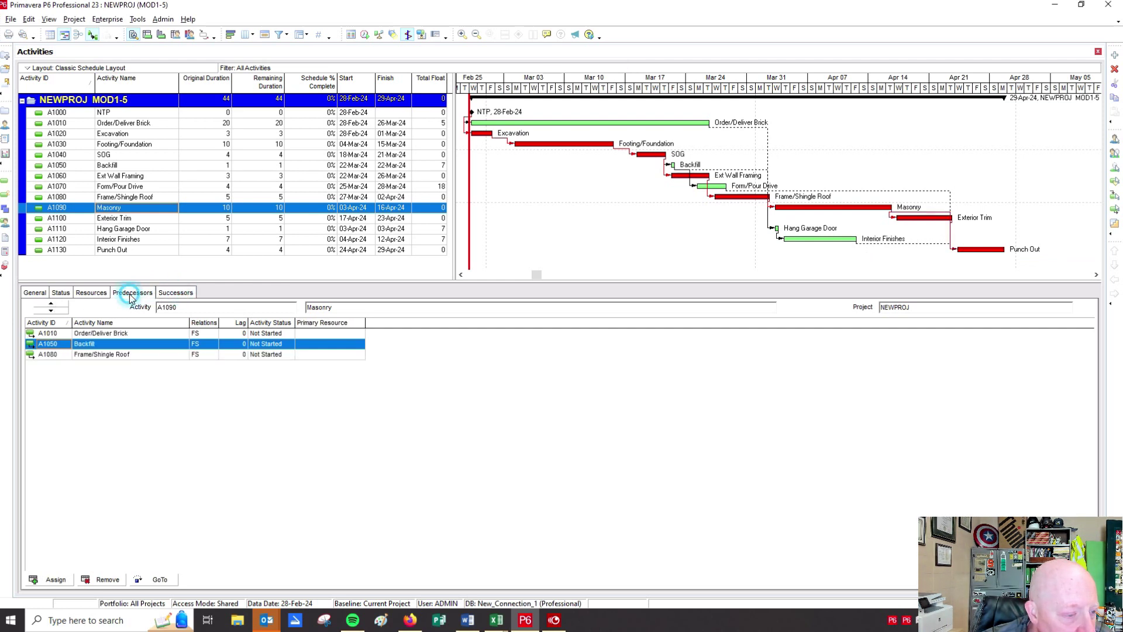
pyautogui.click(124, 253)
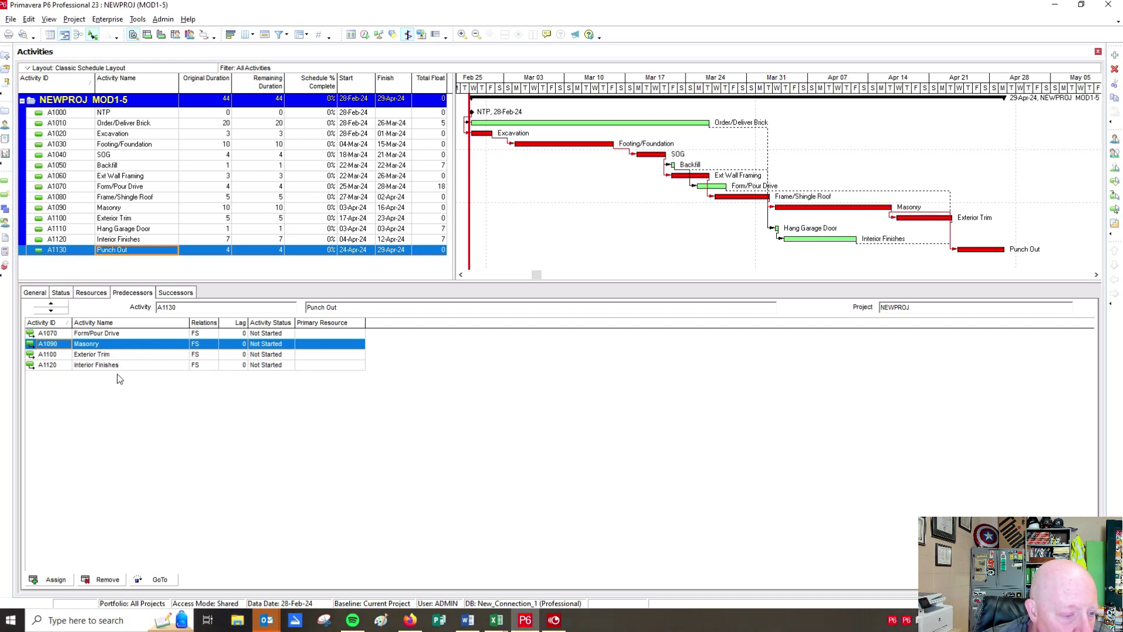
# Reschedule the project and list Masonry's successors, Exterior Trim and Punch Out.
pyautogui.click(379, 35)
pyautogui.click(678, 275)
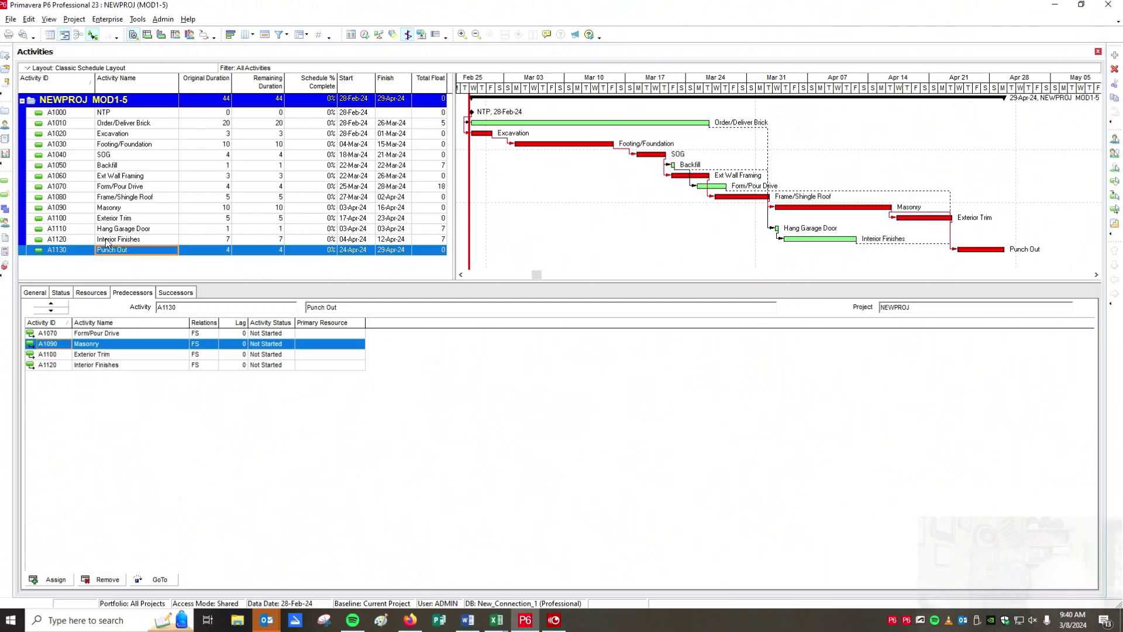
pyautogui.click(127, 209)
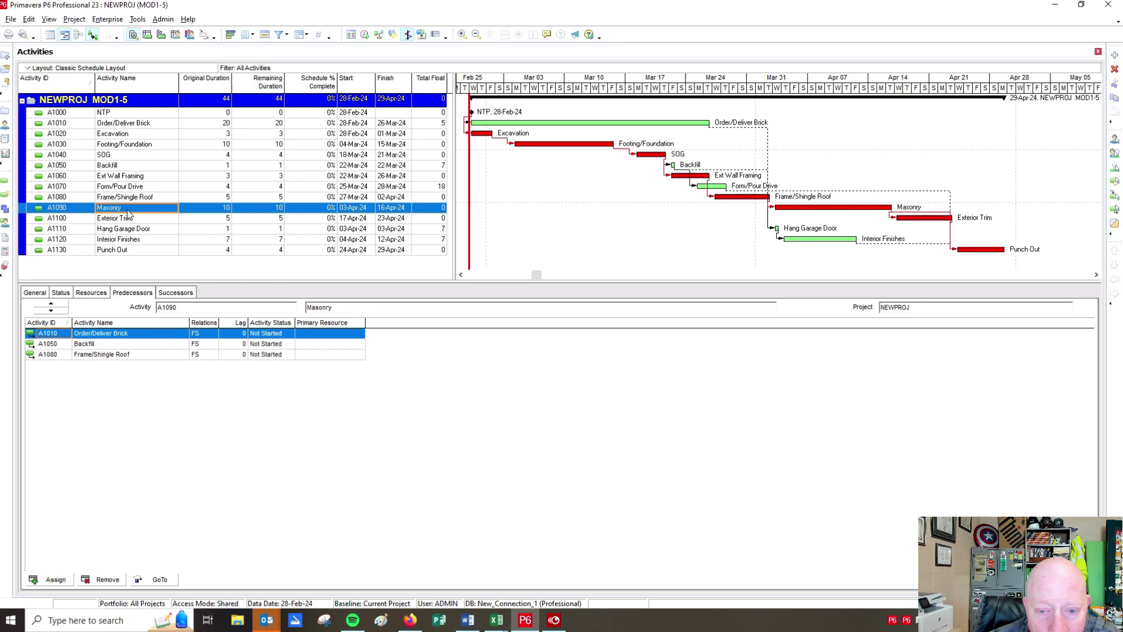
pyautogui.click(176, 294)
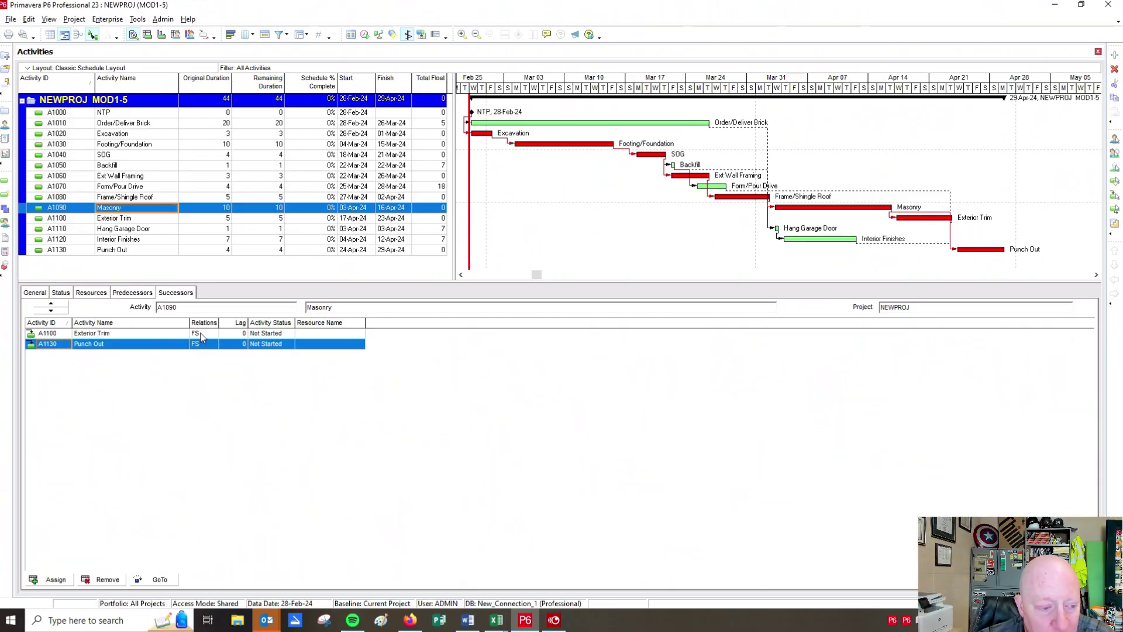
# Change Masonry's link to Exterior Trim to start-to-start with a 7-day lag.
pyautogui.click(203, 334)
pyautogui.click(213, 334)
pyautogui.click(213, 335)
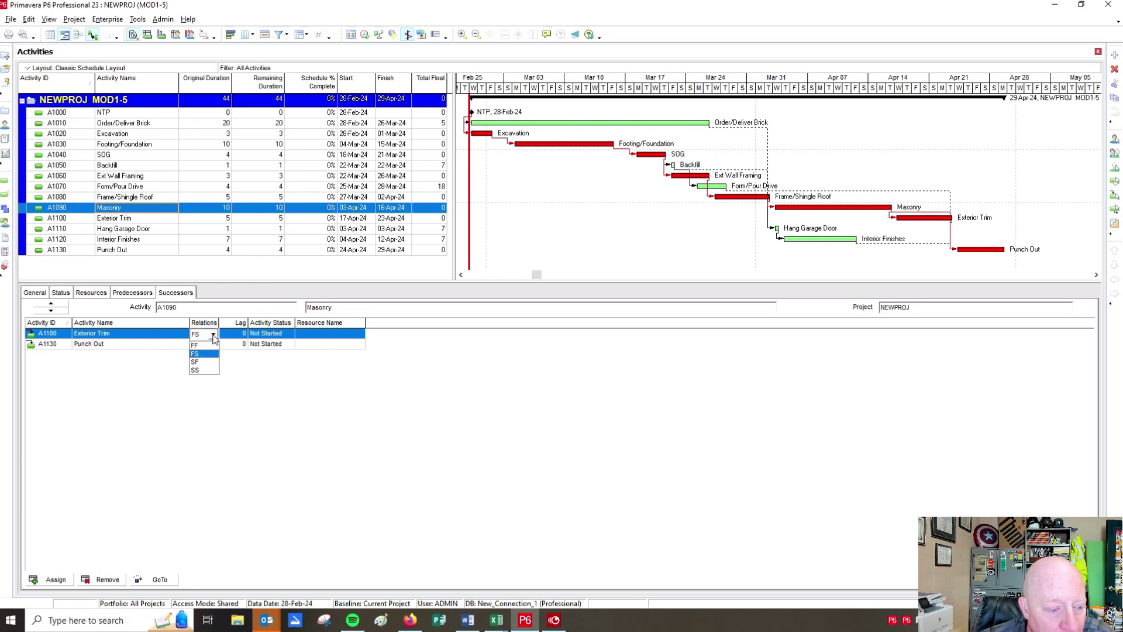
pyautogui.click(203, 370)
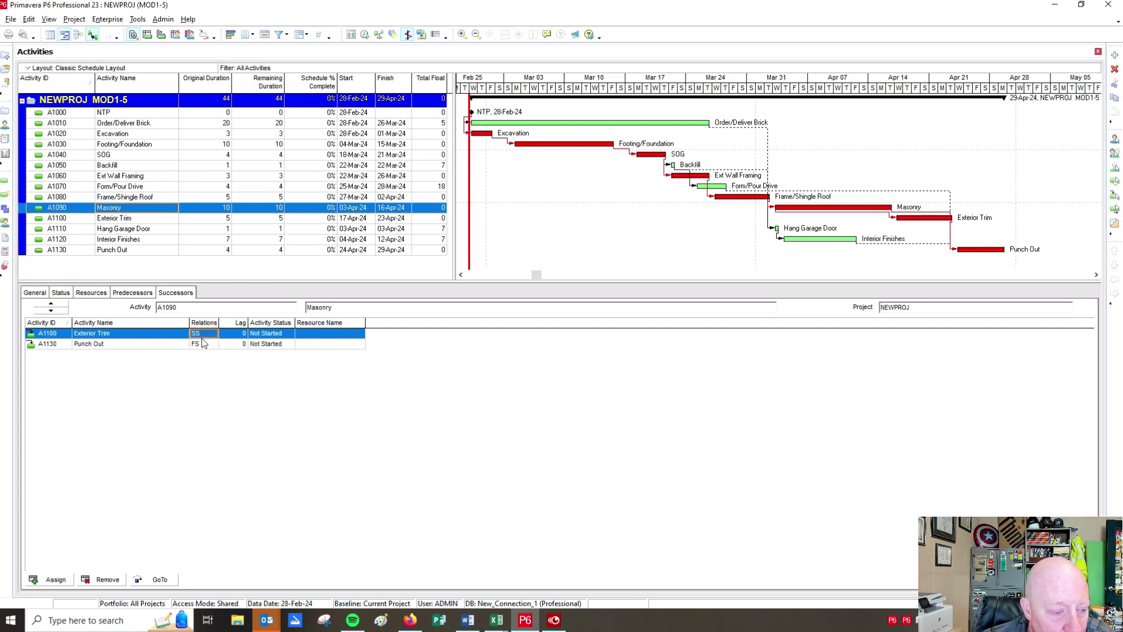
pyautogui.click(234, 336)
pyautogui.write('7')
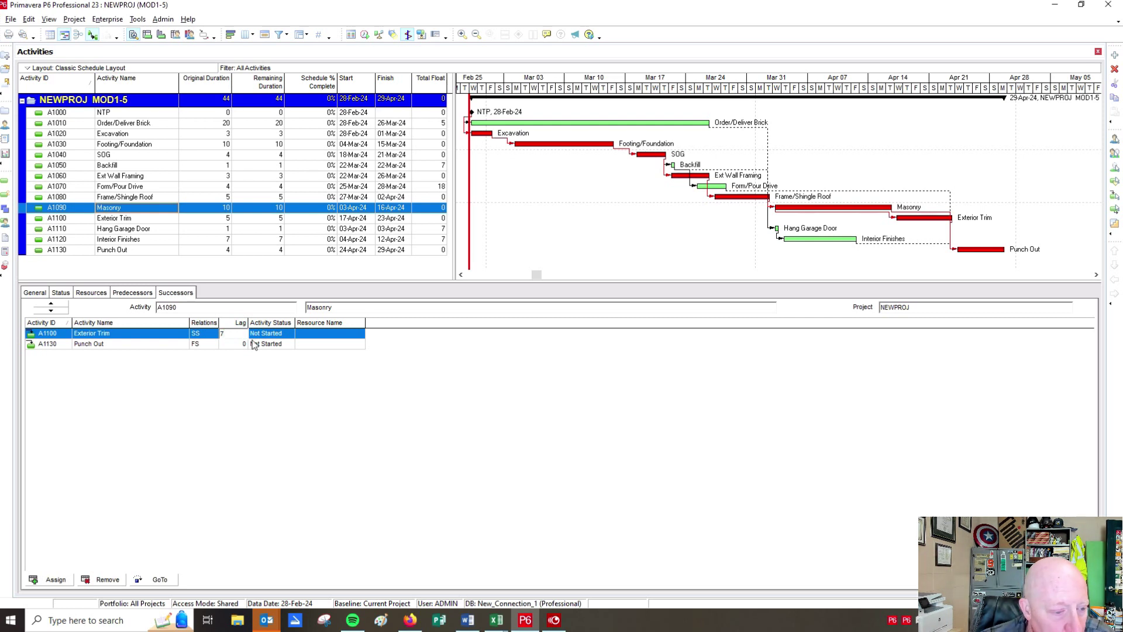
pyautogui.press('Return')
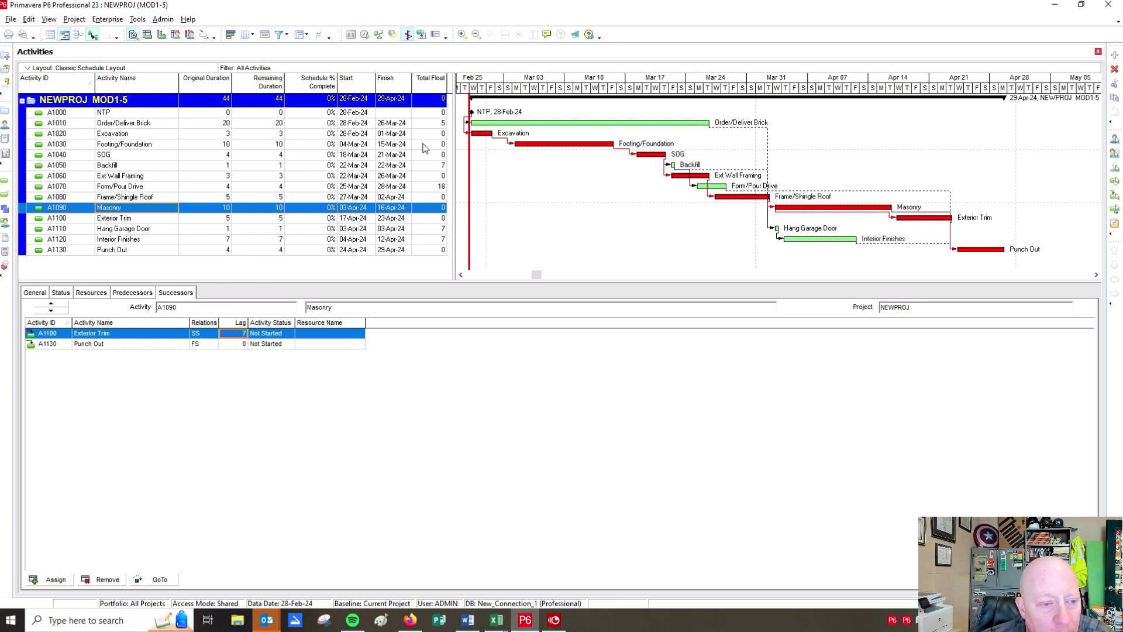
# Reschedule to a 24-Apr-24 finish, then revert Masonry→Exterior Trim to FS with 0 lag.
pyautogui.click(365, 35)
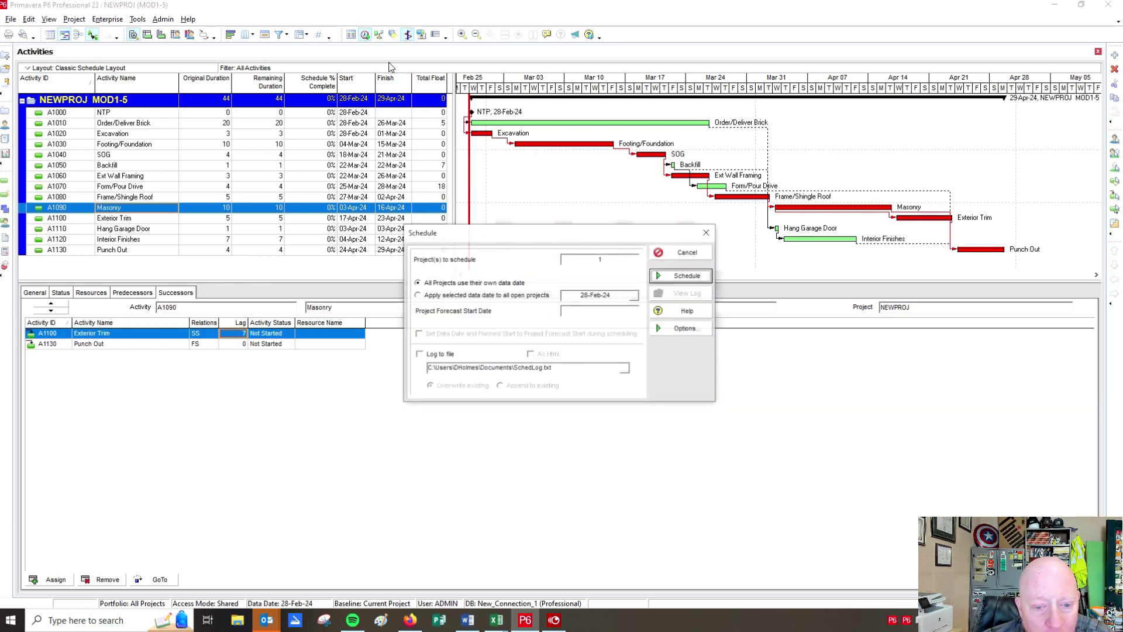
pyautogui.click(688, 276)
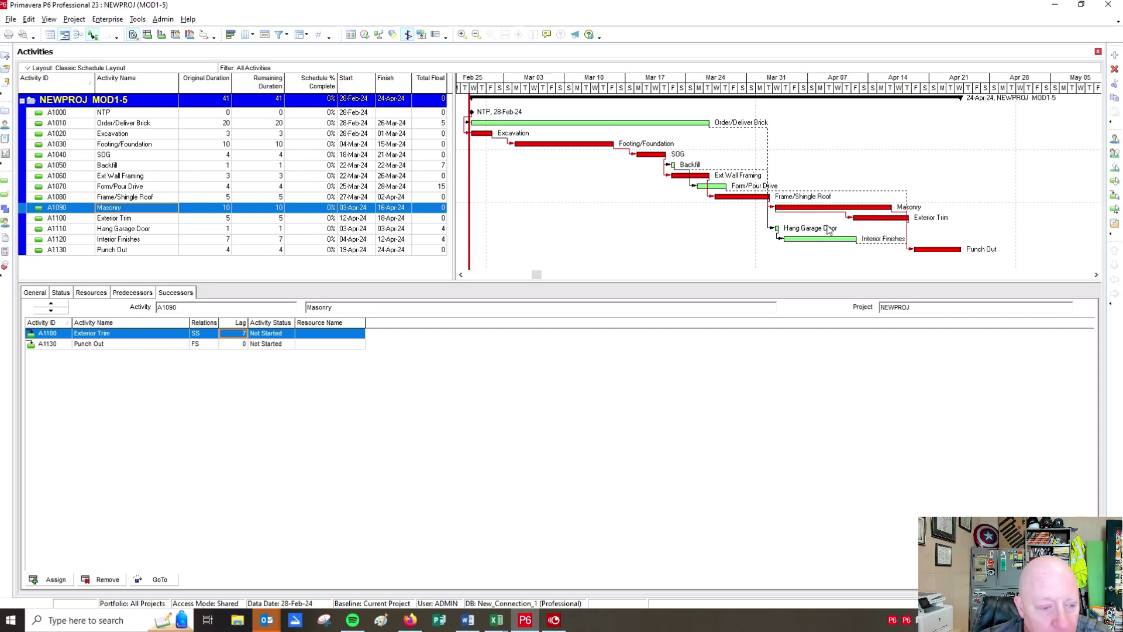
pyautogui.click(204, 334)
pyautogui.click(214, 334)
pyautogui.click(211, 354)
pyautogui.click(233, 334)
pyautogui.write('0')
pyautogui.press('Return')
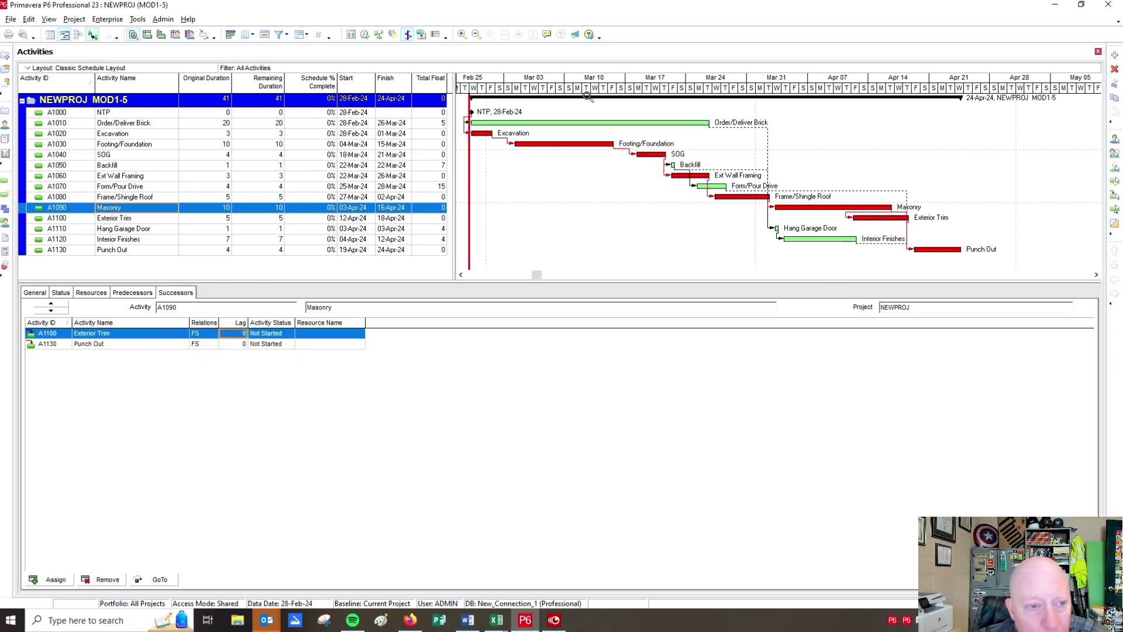
# Reschedule with the finish-to-start link (finish 29-Apr-24), then review Masonry's and Exterior Trim's relationships.
pyautogui.click(364, 34)
pyautogui.click(685, 276)
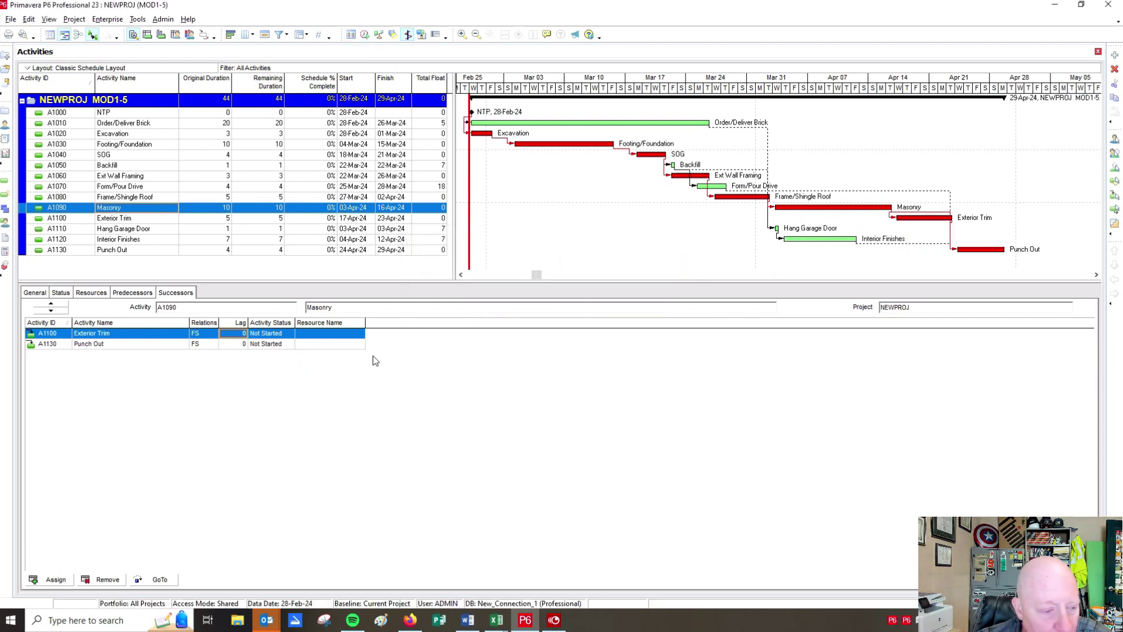
pyautogui.click(133, 292)
pyautogui.click(175, 292)
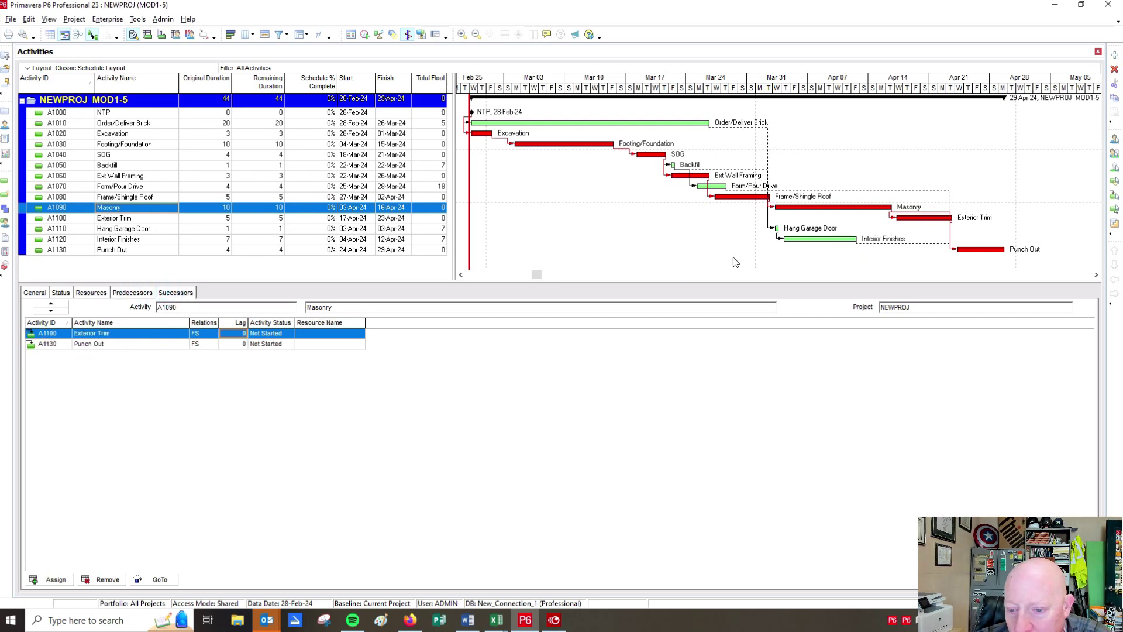
pyautogui.click(890, 220)
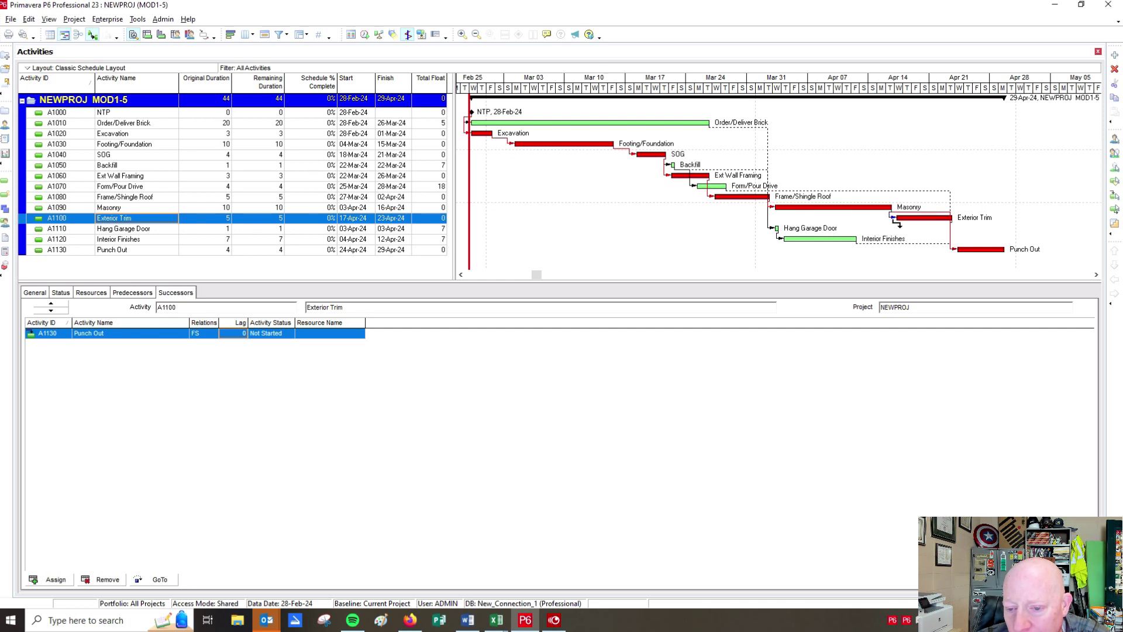
# Make the Masonry–Exterior Trim relationship start-to-start with a lag of 7.
pyautogui.click(905, 207)
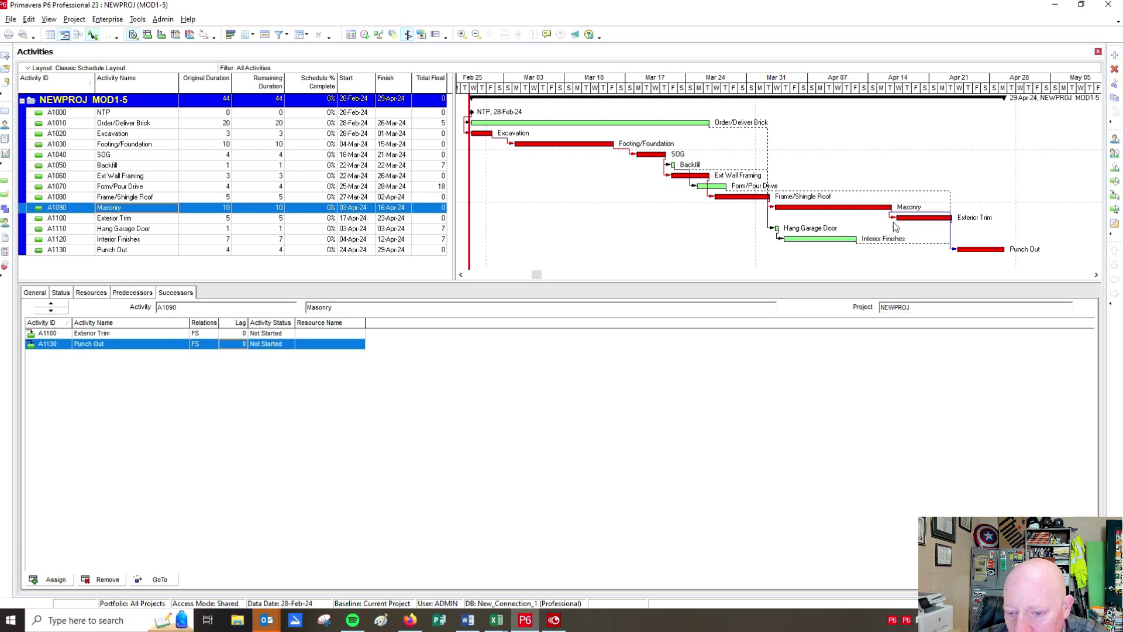
pyautogui.click(887, 218)
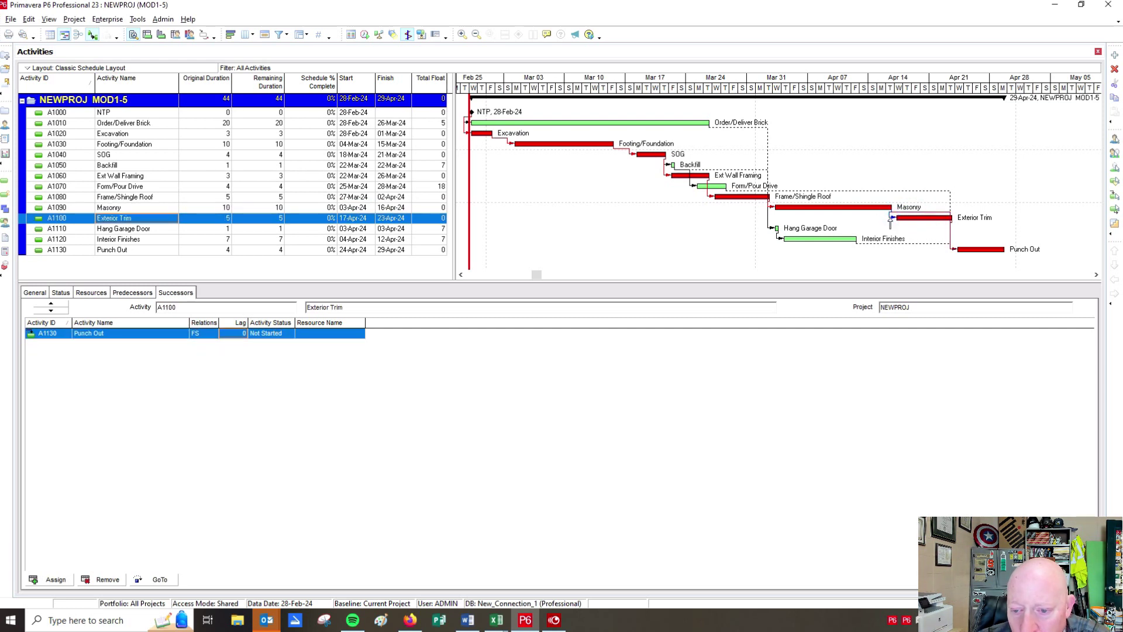
pyautogui.rightClick(890, 220)
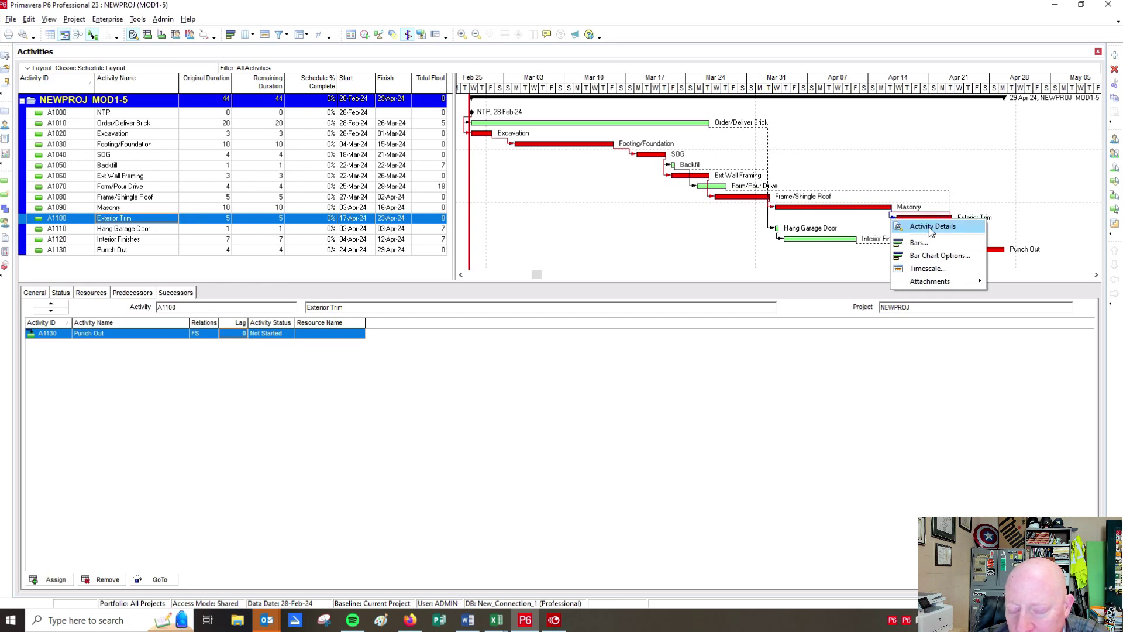
pyautogui.click(892, 214)
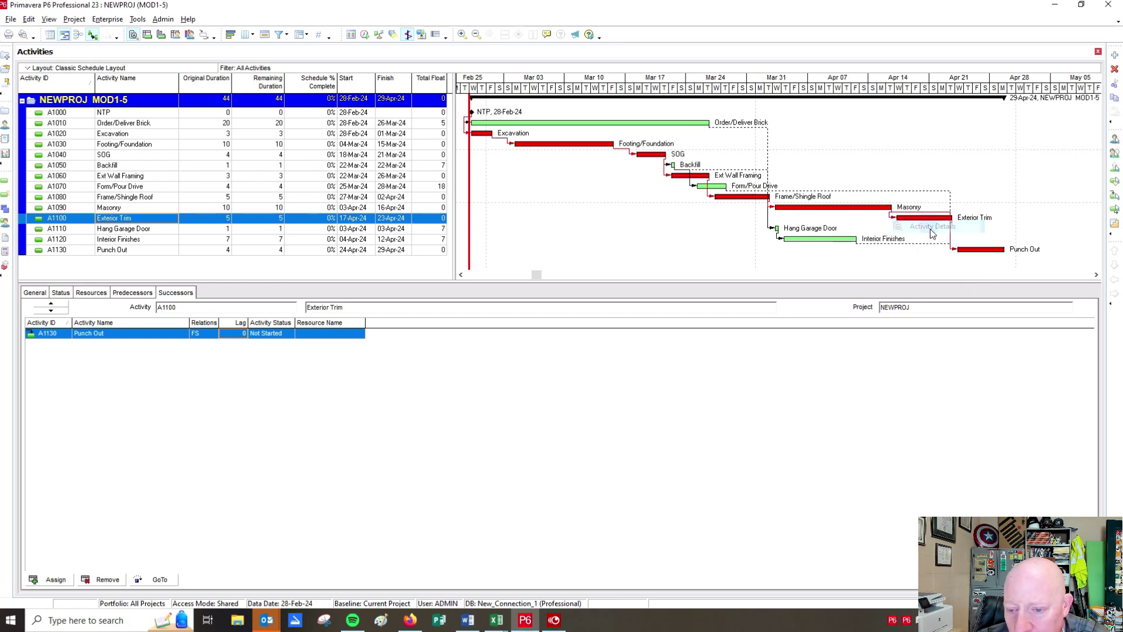
pyautogui.doubleClick(891, 214)
pyautogui.moveTo(165, 6); pyautogui.dragTo(648, 356)
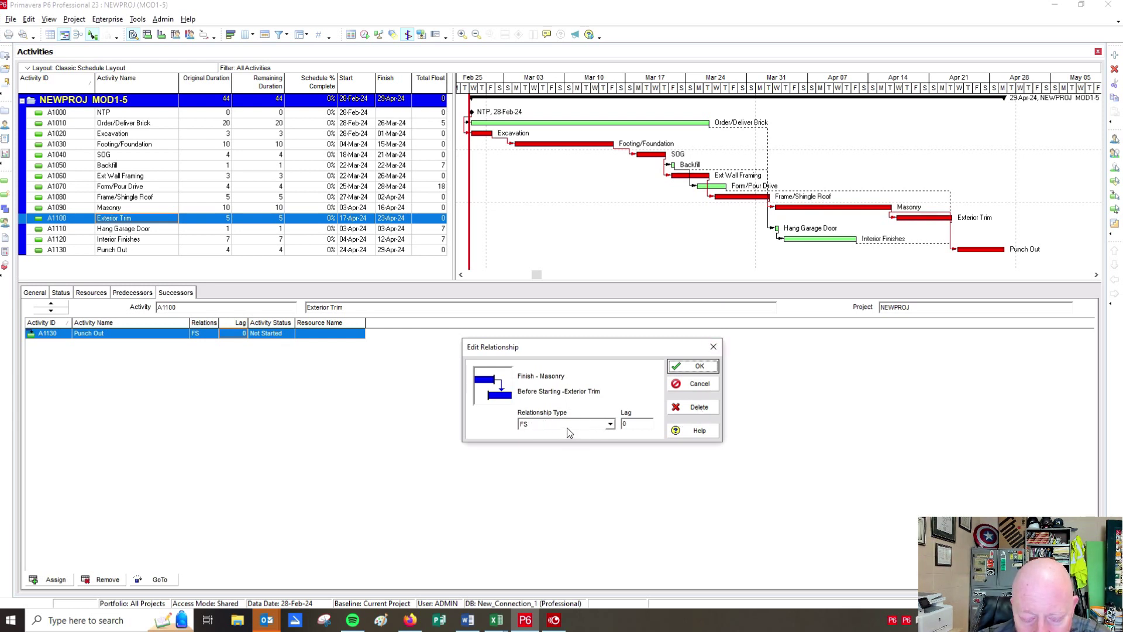
pyautogui.click(608, 424)
pyautogui.click(538, 460)
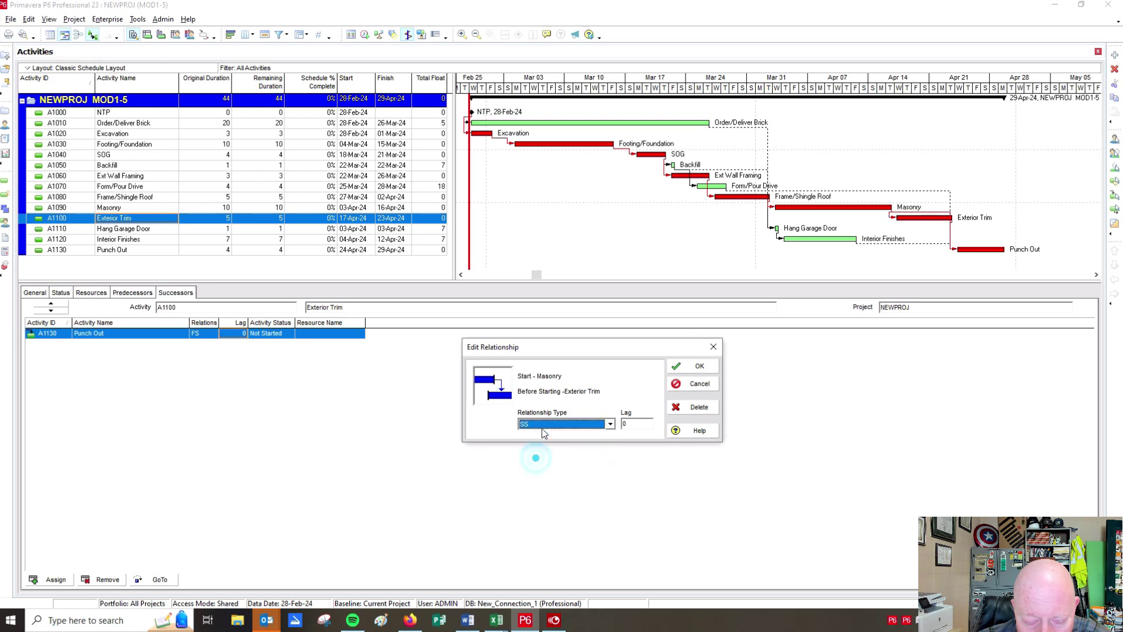
pyautogui.click(629, 424)
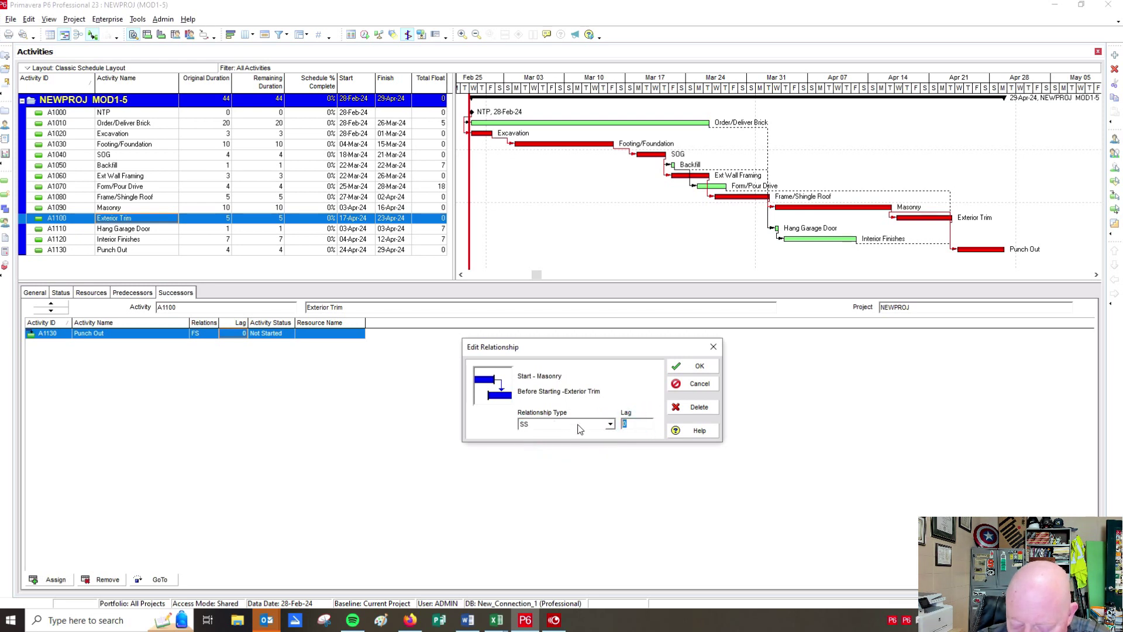
pyautogui.write('7')
pyautogui.click(699, 369)
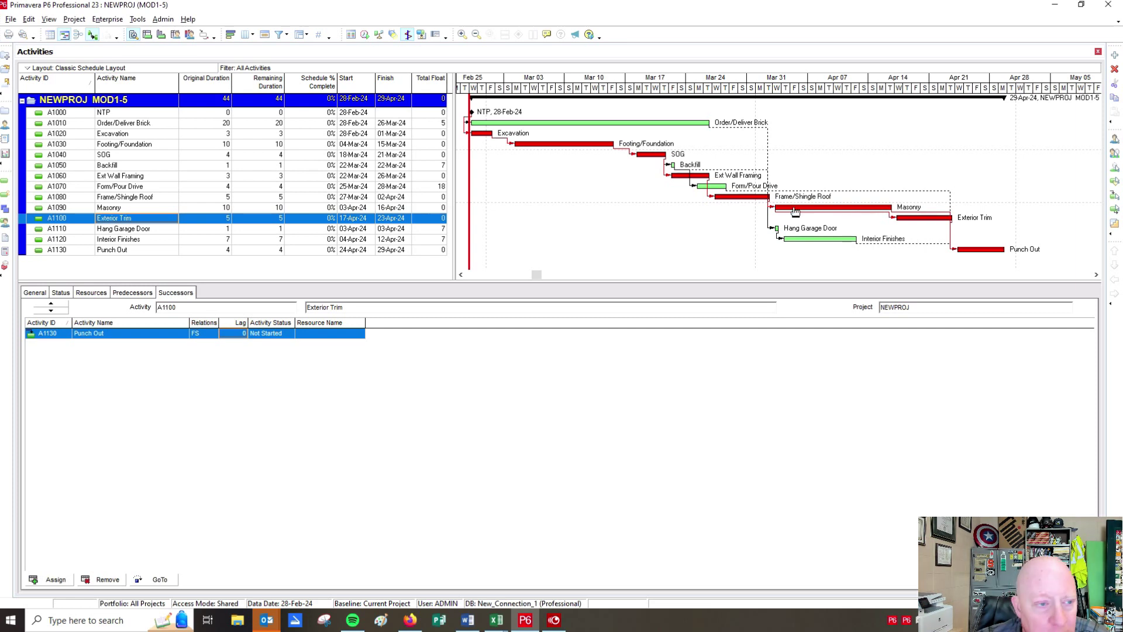
# Run the schedule so the project spans 41 days and finishes 24-Apr-24.
pyautogui.click(363, 35)
pyautogui.click(652, 276)
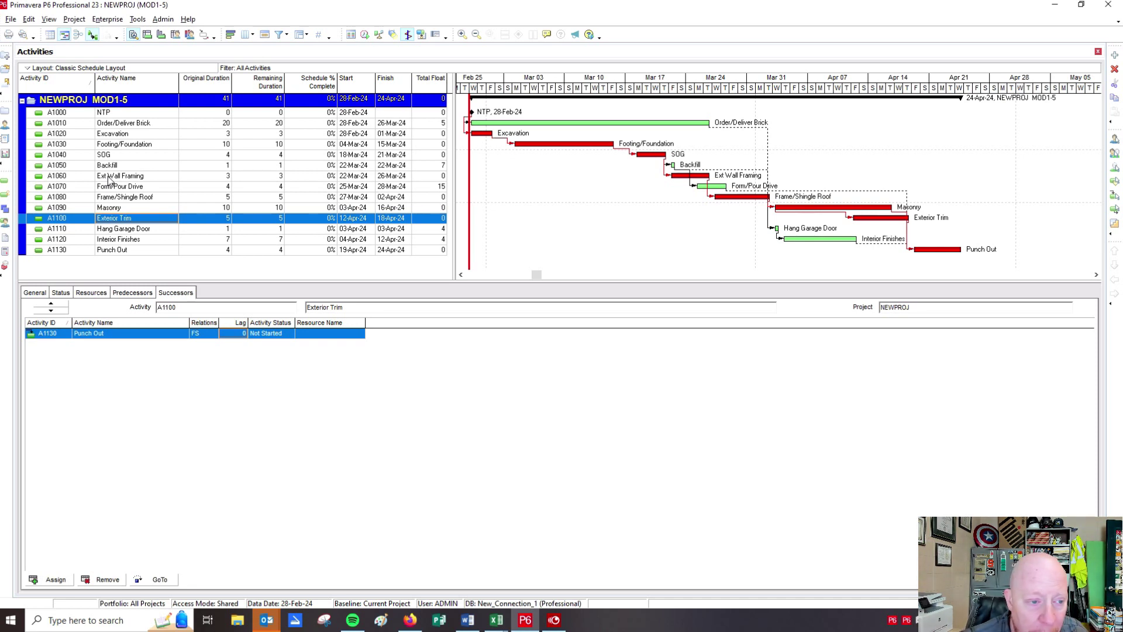
pyautogui.click(123, 134)
pyautogui.click(137, 166)
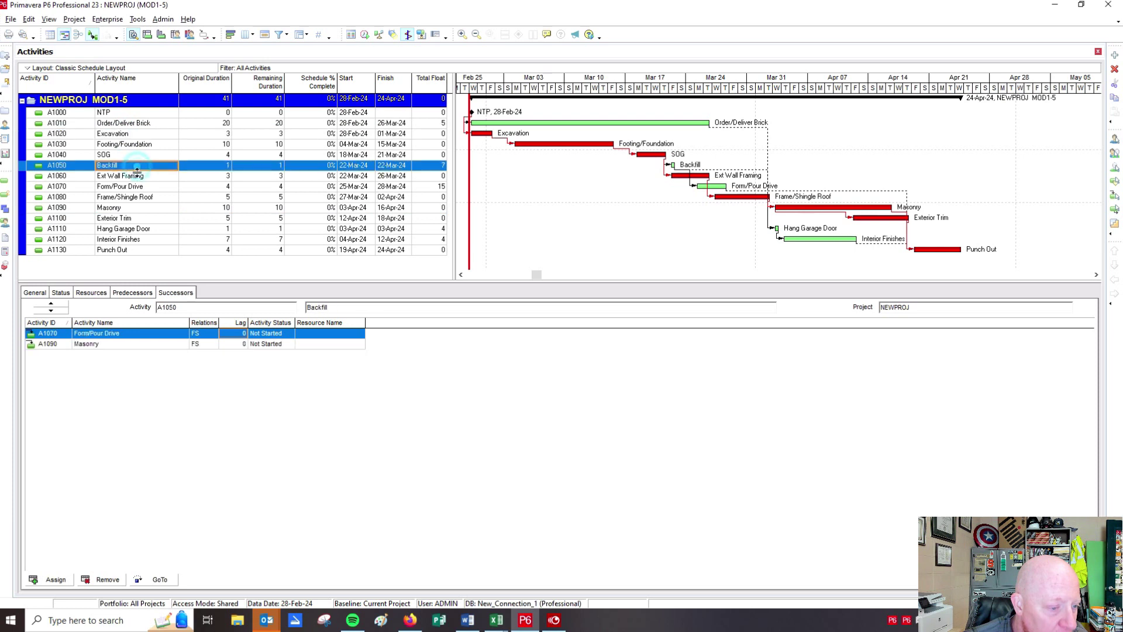
pyautogui.click(133, 293)
pyautogui.click(176, 292)
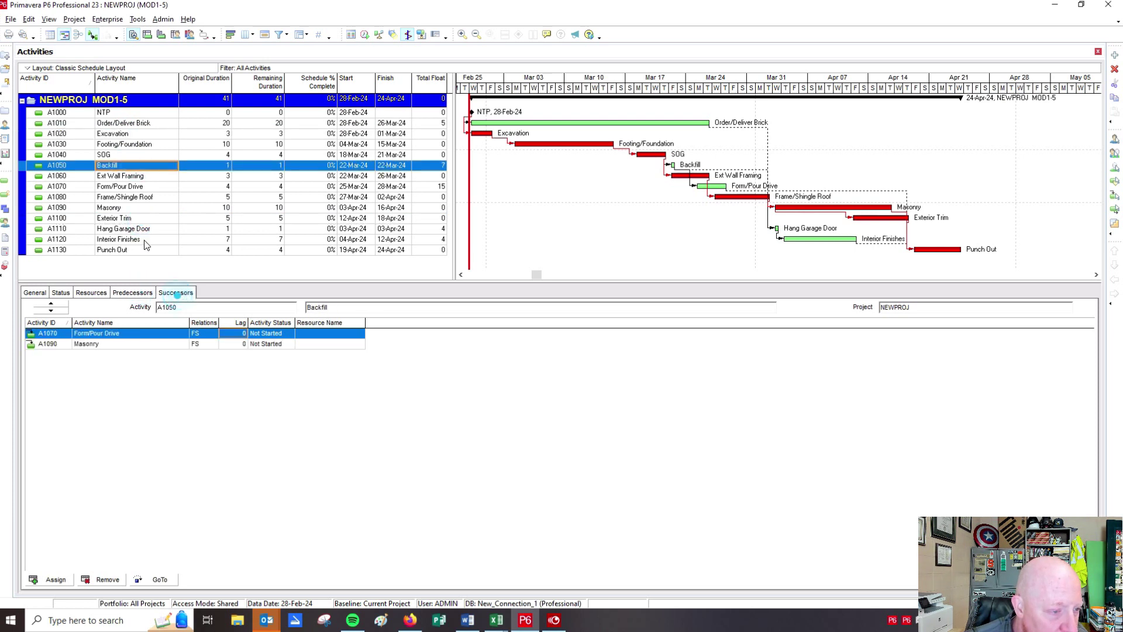
pyautogui.click(136, 209)
pyautogui.click(132, 197)
pyautogui.click(132, 187)
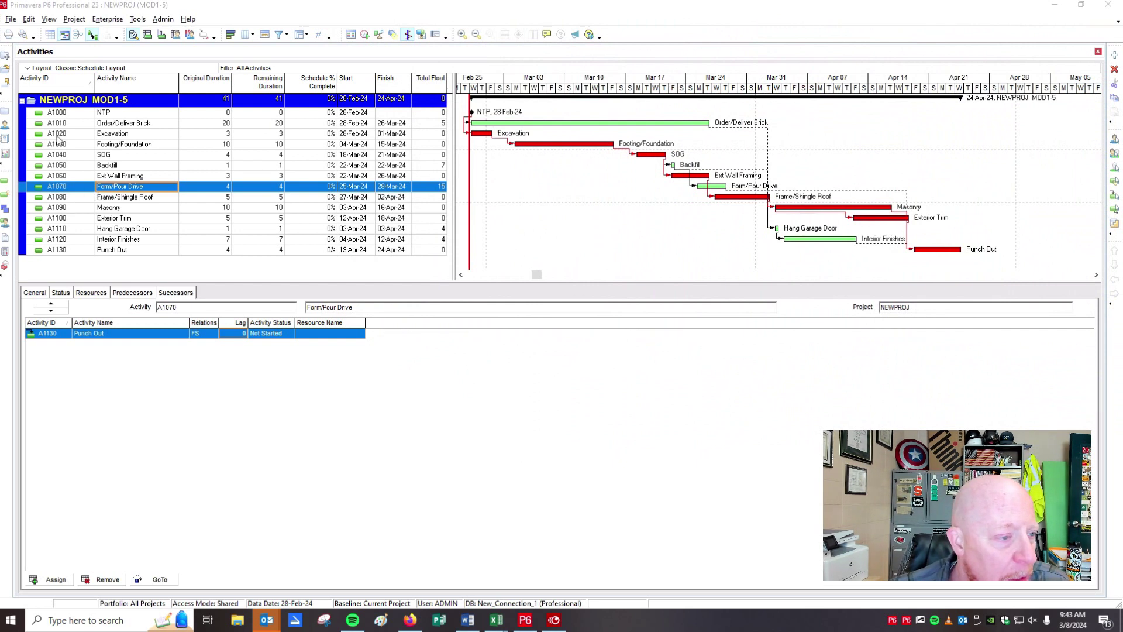
pyautogui.click(72, 114)
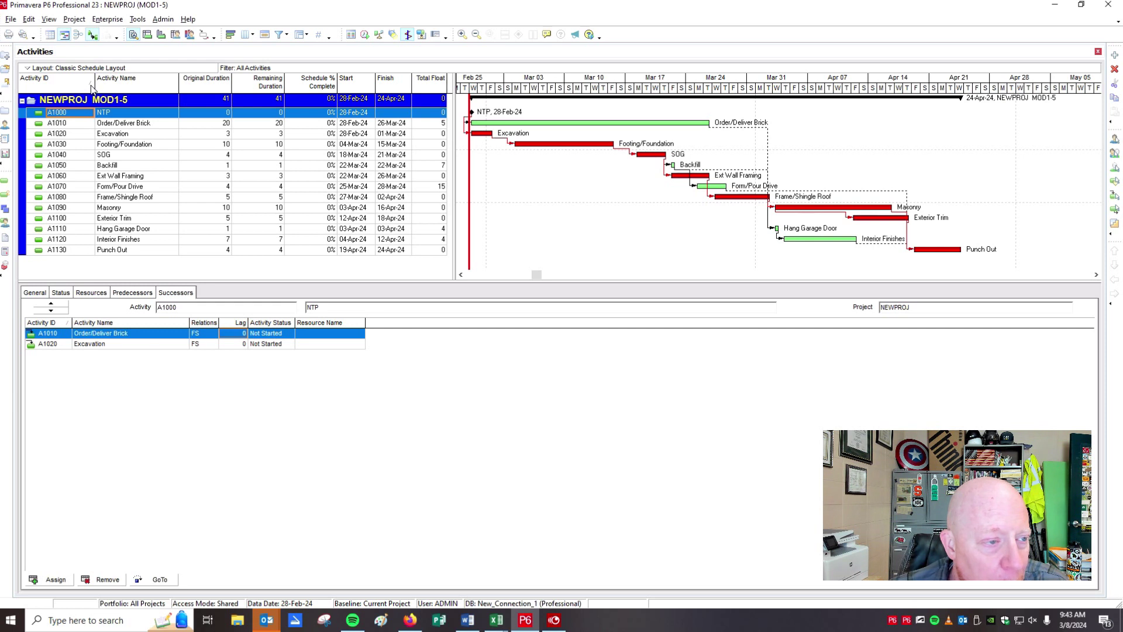
pyautogui.click(67, 87)
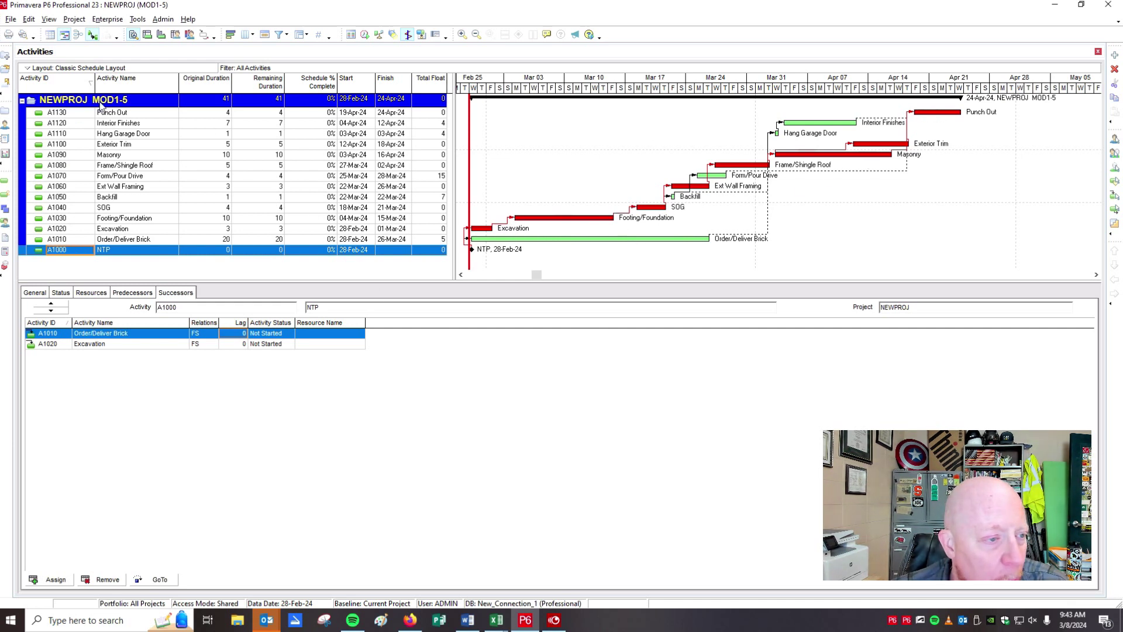
pyautogui.click(59, 82)
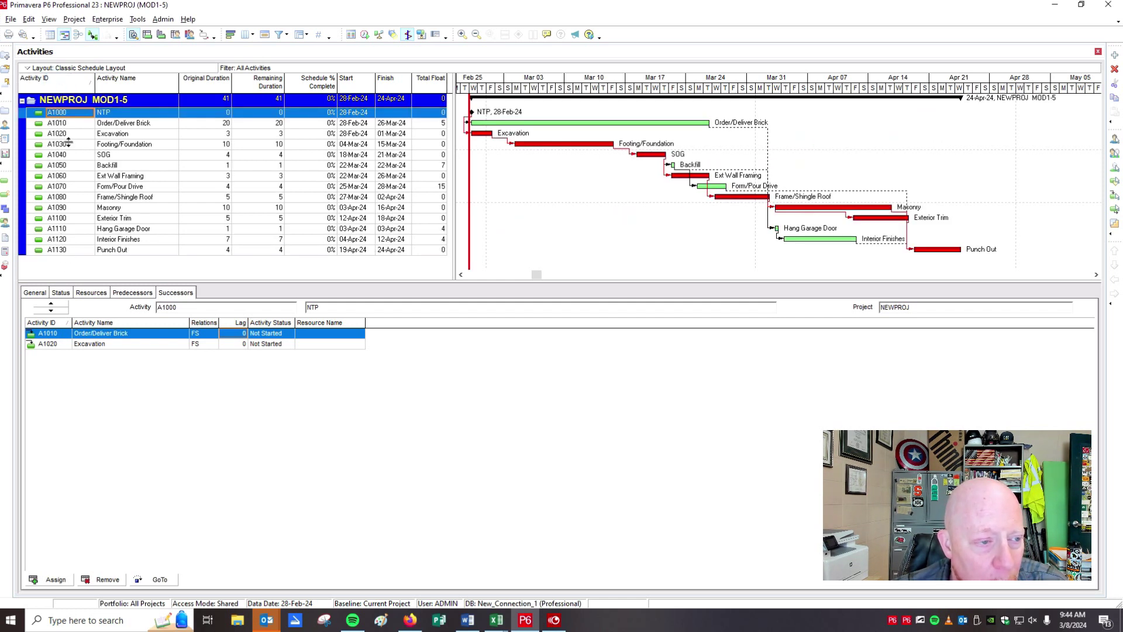
pyautogui.click(215, 86)
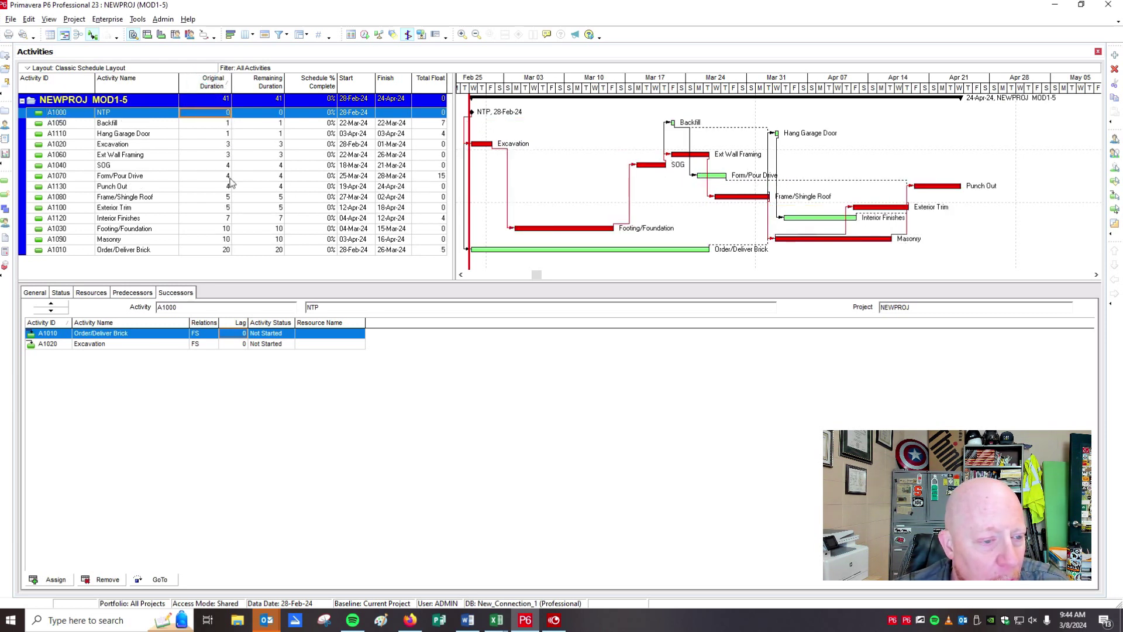
pyautogui.click(196, 85)
pyautogui.click(196, 86)
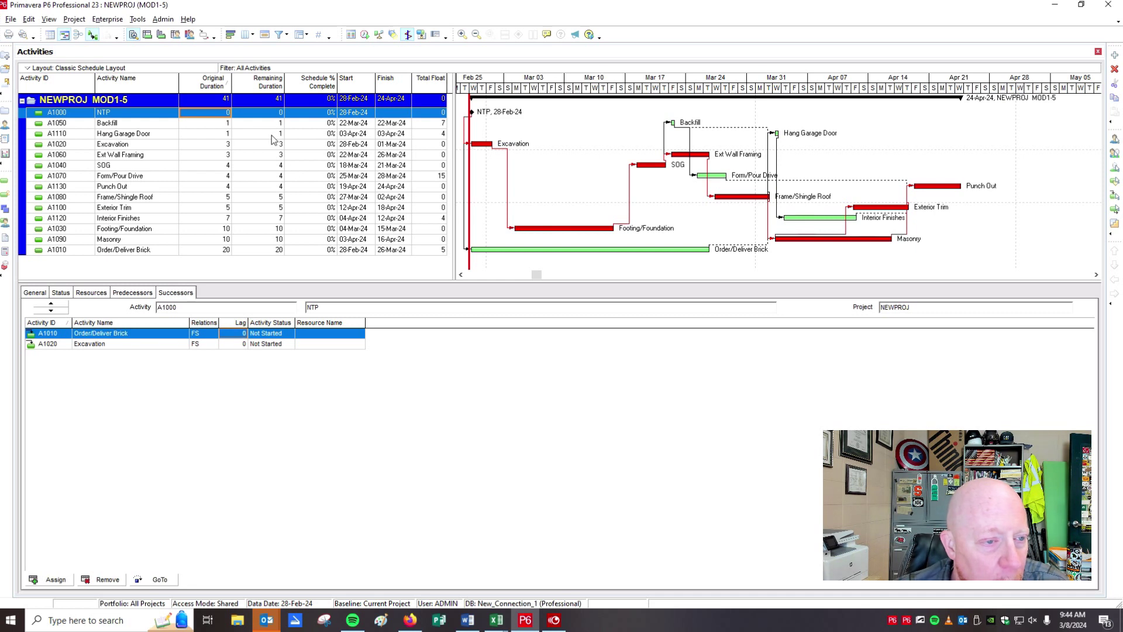
pyautogui.click(244, 83)
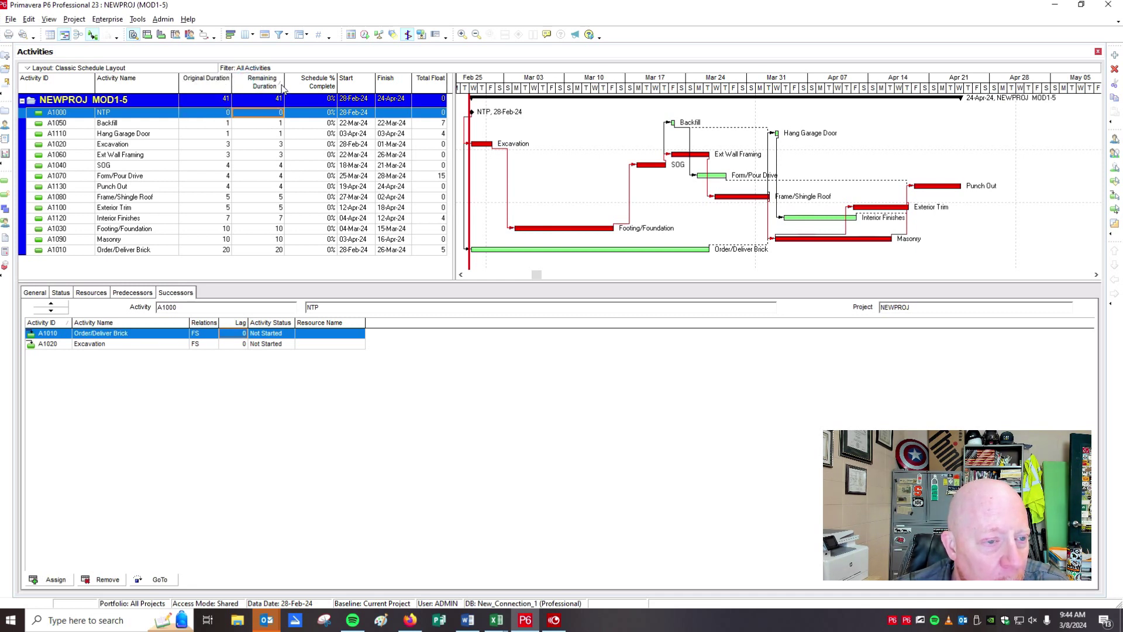
pyautogui.click(168, 82)
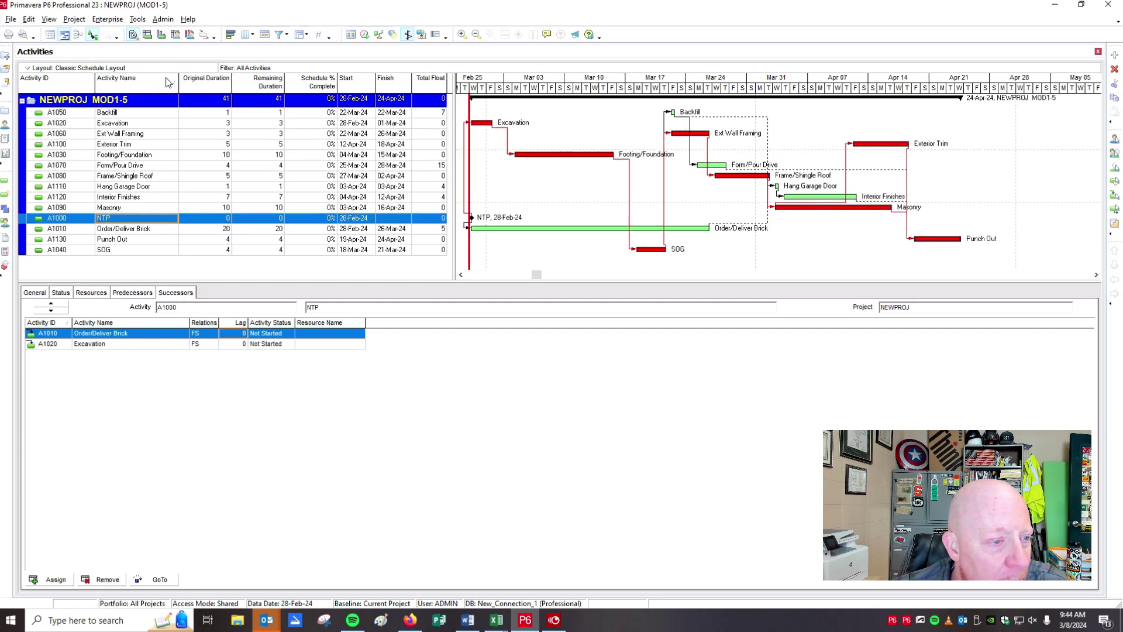
pyautogui.click(73, 86)
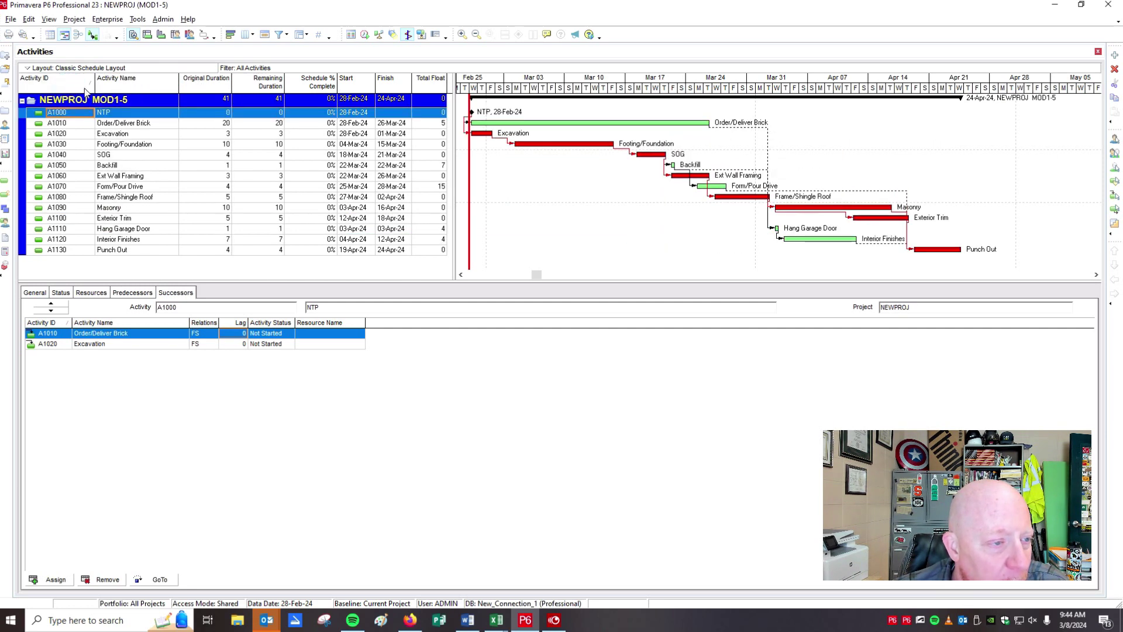